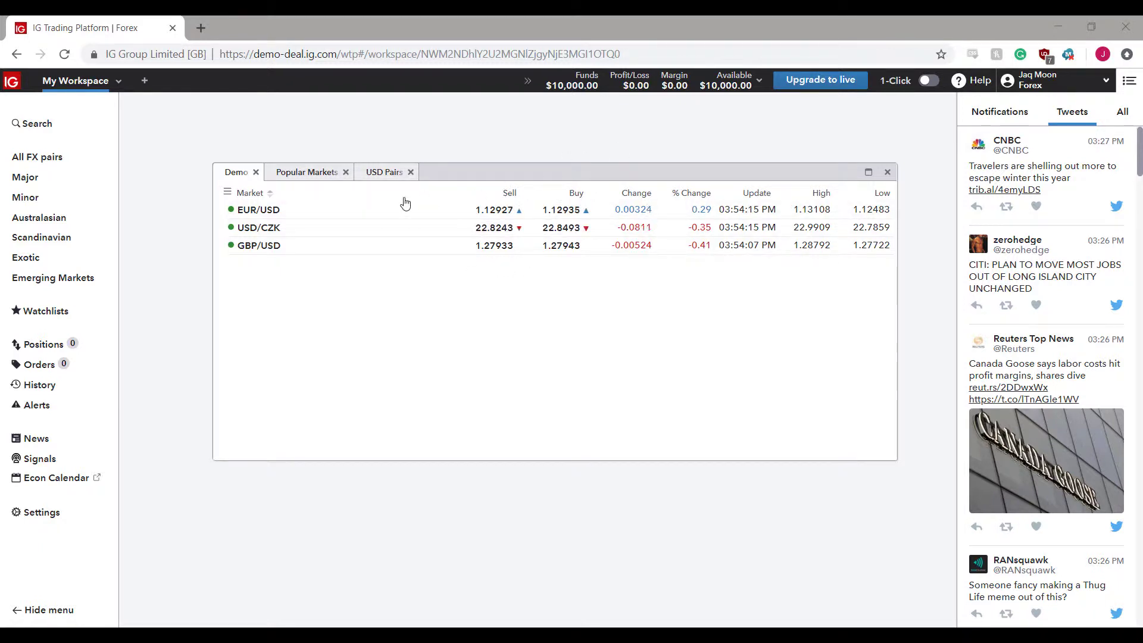
# Browse the Popular Markets, Demo and USD Pairs watchlists, then maximize the USD Pairs widget.
pyautogui.click(310, 175)
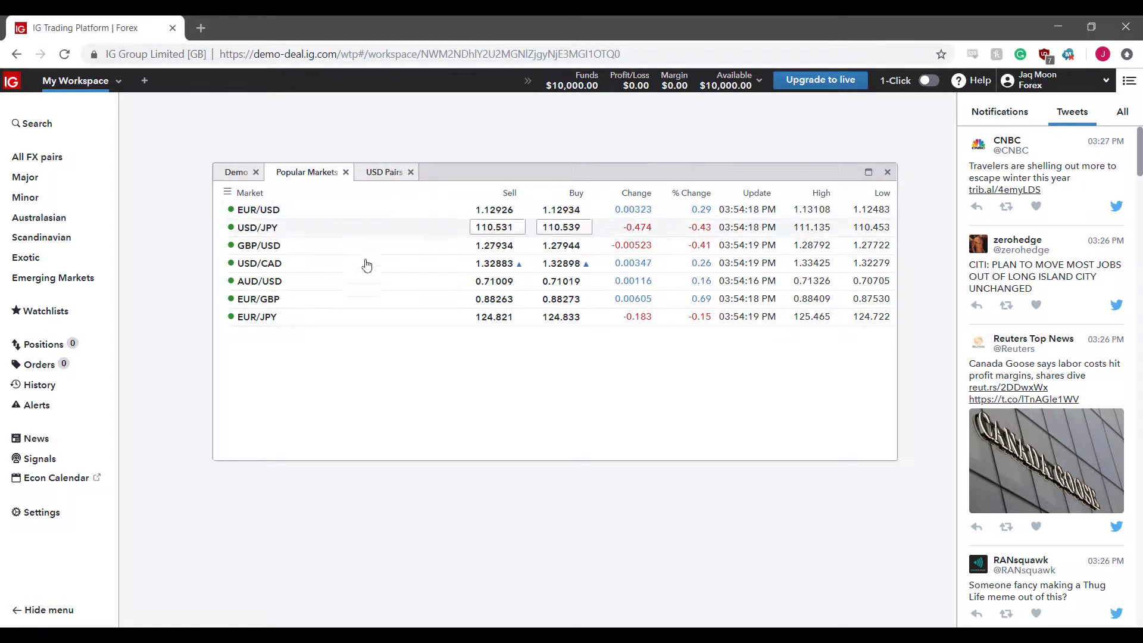
pyautogui.click(237, 172)
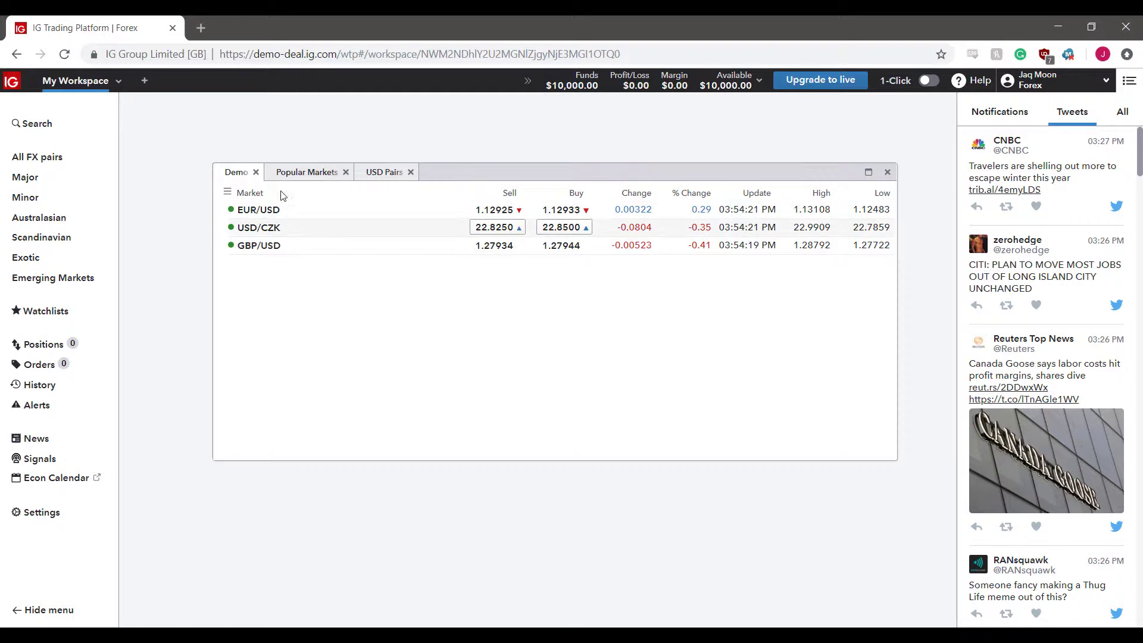
pyautogui.click(390, 173)
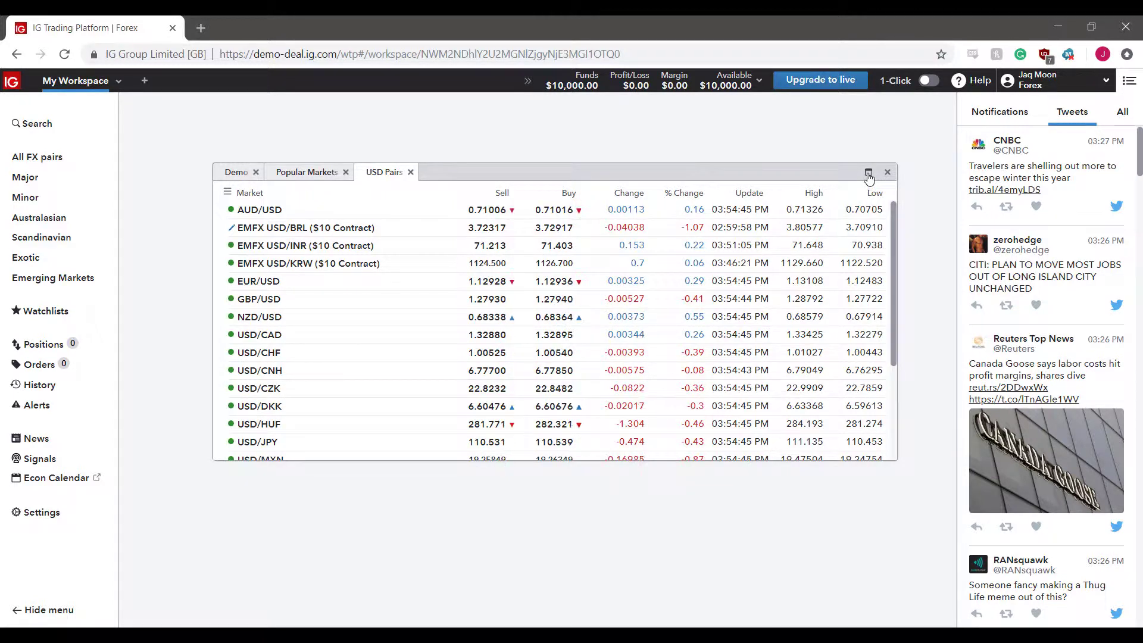
pyautogui.click(868, 174)
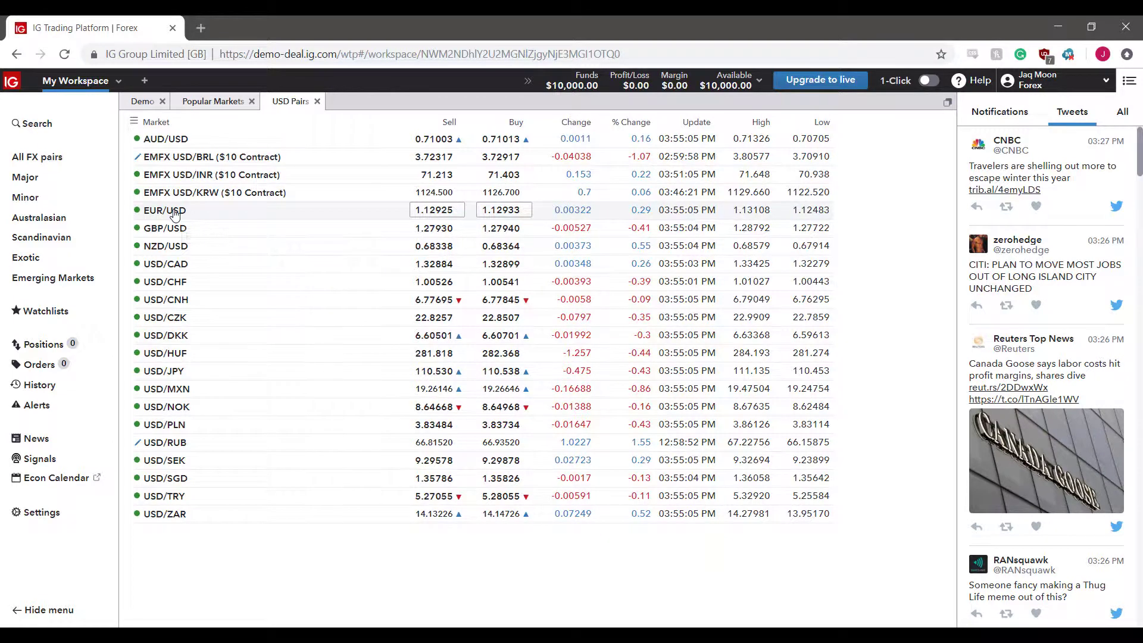
# Open the EUR/USD daily chart and briefly view its chart options menu.
pyautogui.click(176, 214)
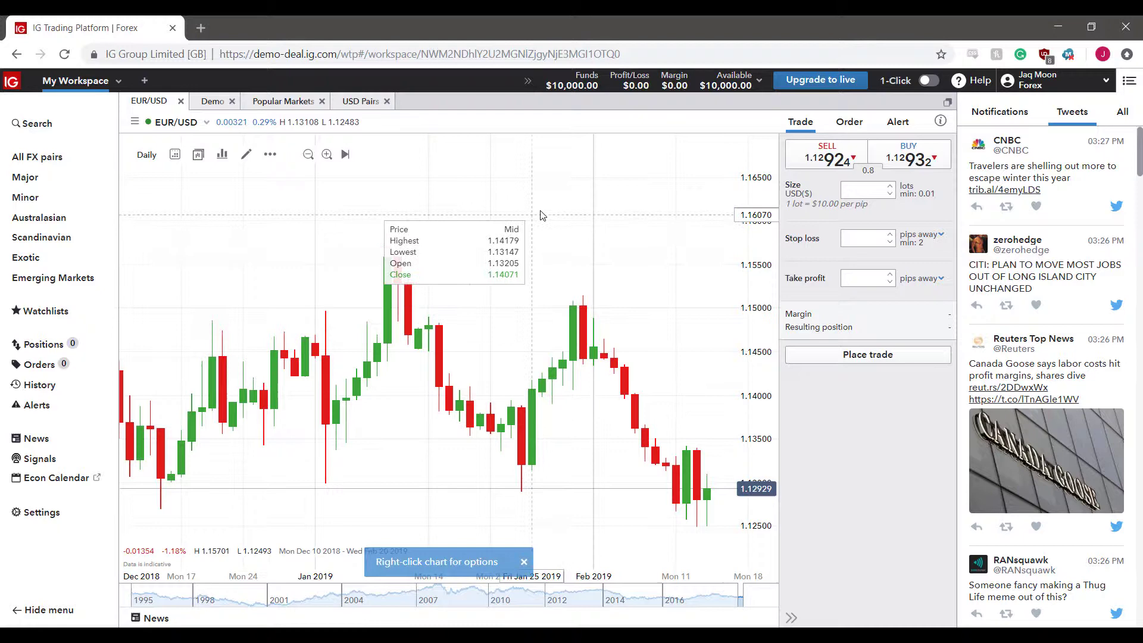
pyautogui.moveTo(594, 348)
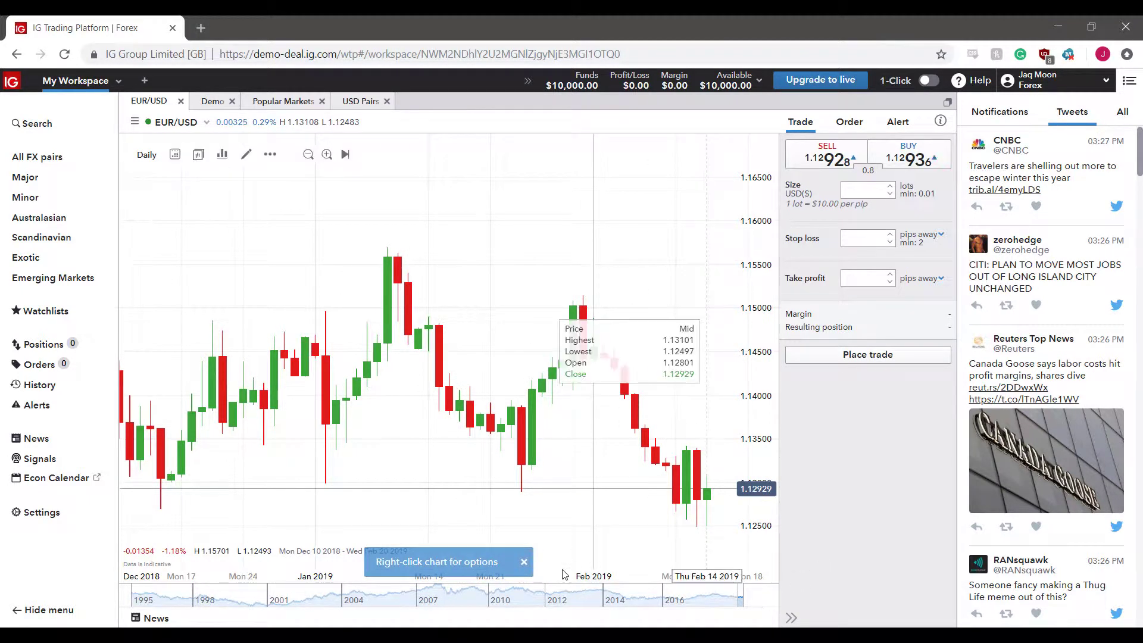
pyautogui.rightClick(568, 550)
pyautogui.moveTo(626, 447)
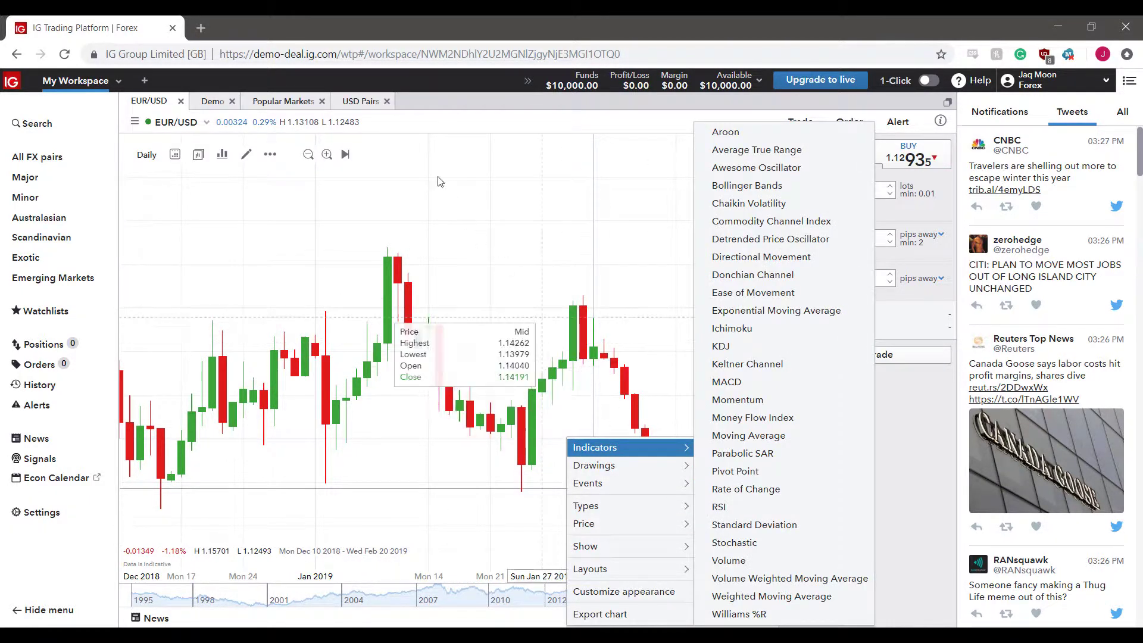
pyautogui.click(439, 120)
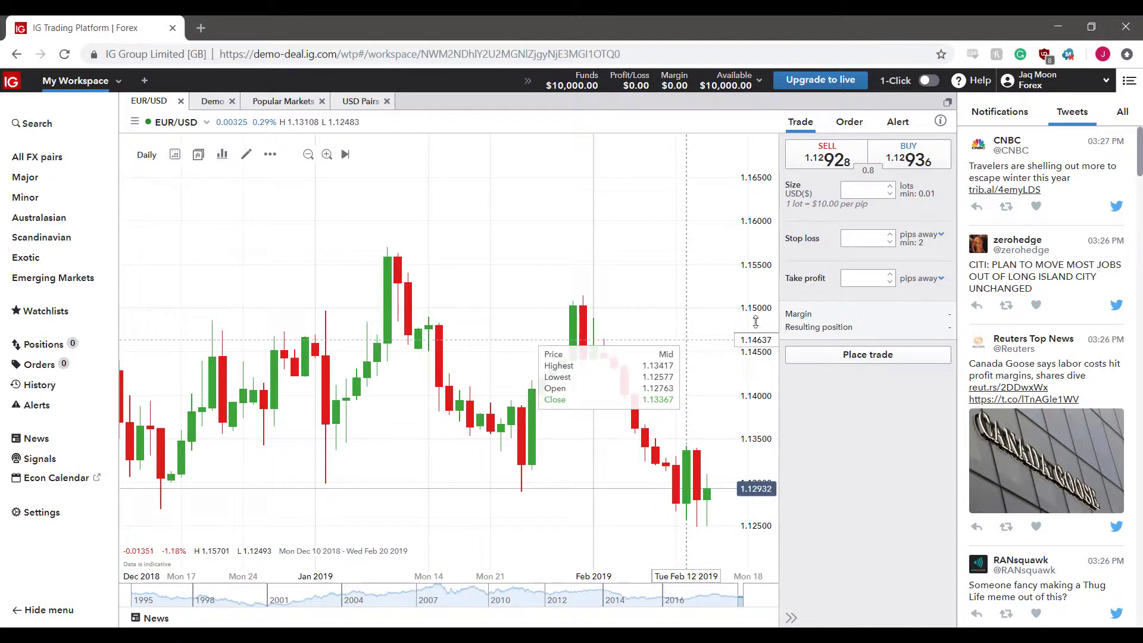
# Cycle the side panel through Order and Alert, then back to the trade ticket.
pyautogui.click(842, 131)
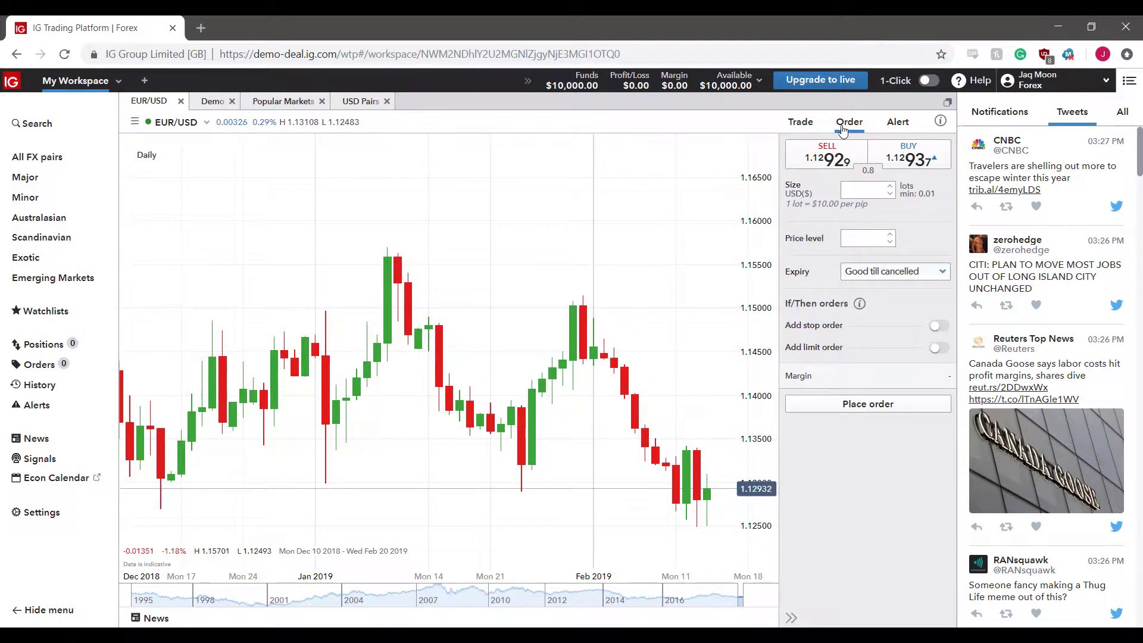
pyautogui.click(898, 125)
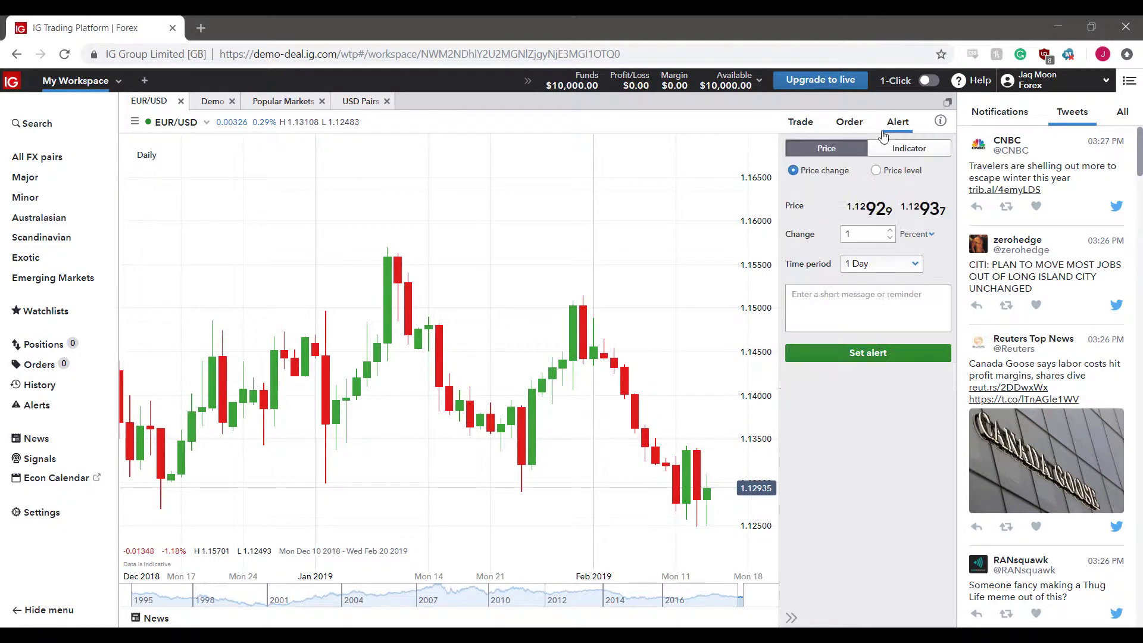
pyautogui.click(810, 125)
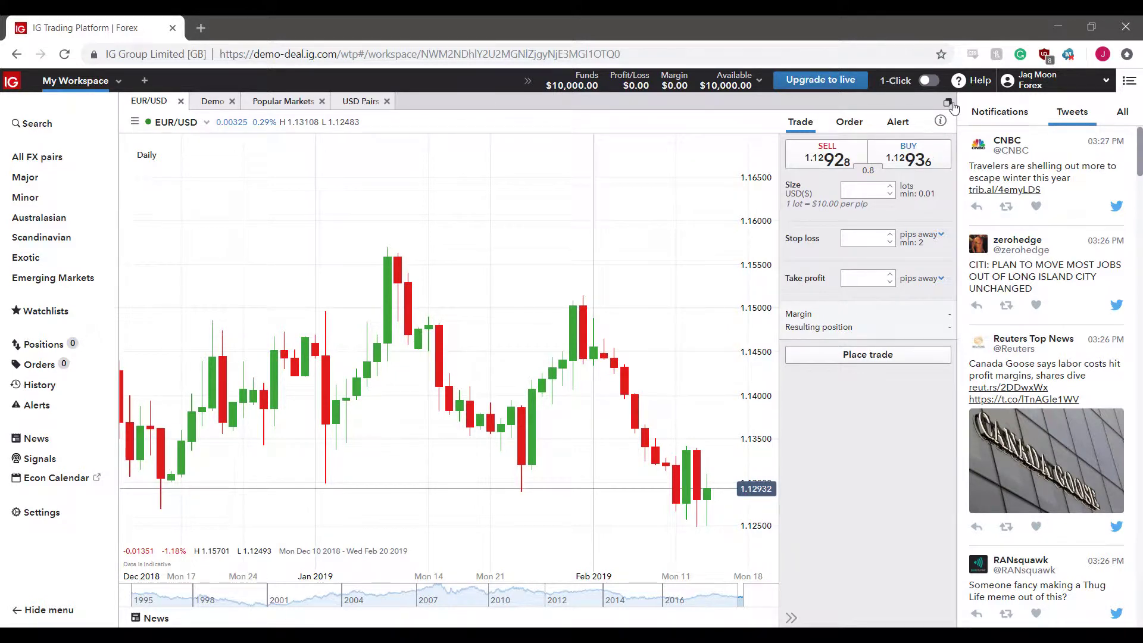
# Restore floating windows, reposition and widen the EUR/USD chart, and shrink the USD Pairs watchlist.
pyautogui.click(948, 105)
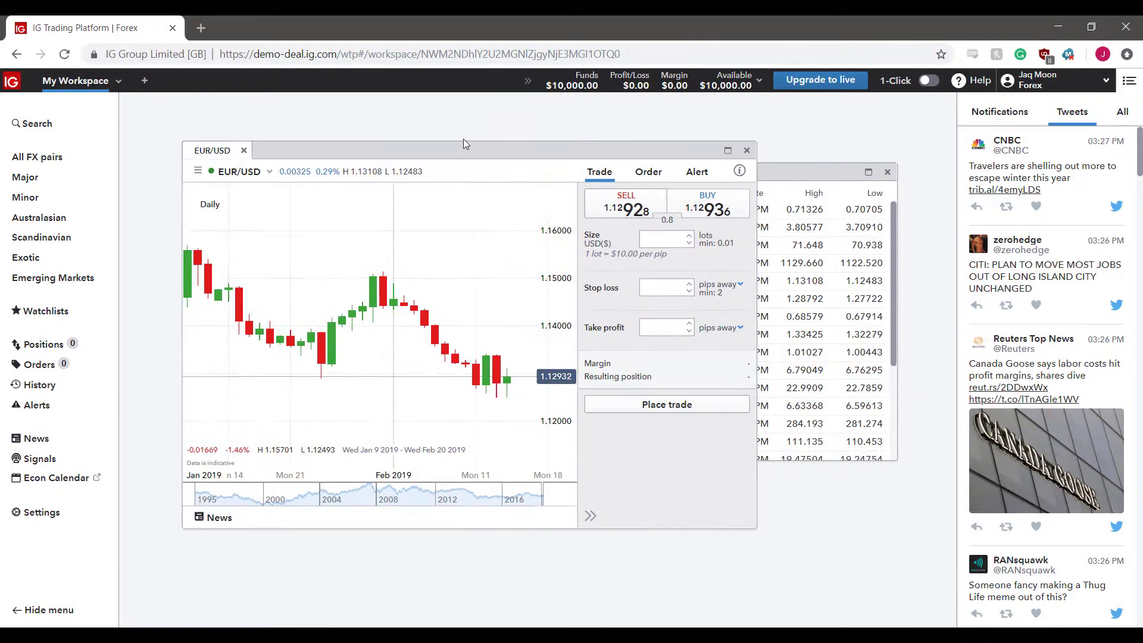
pyautogui.moveTo(554, 170); pyautogui.dragTo(505, 166)
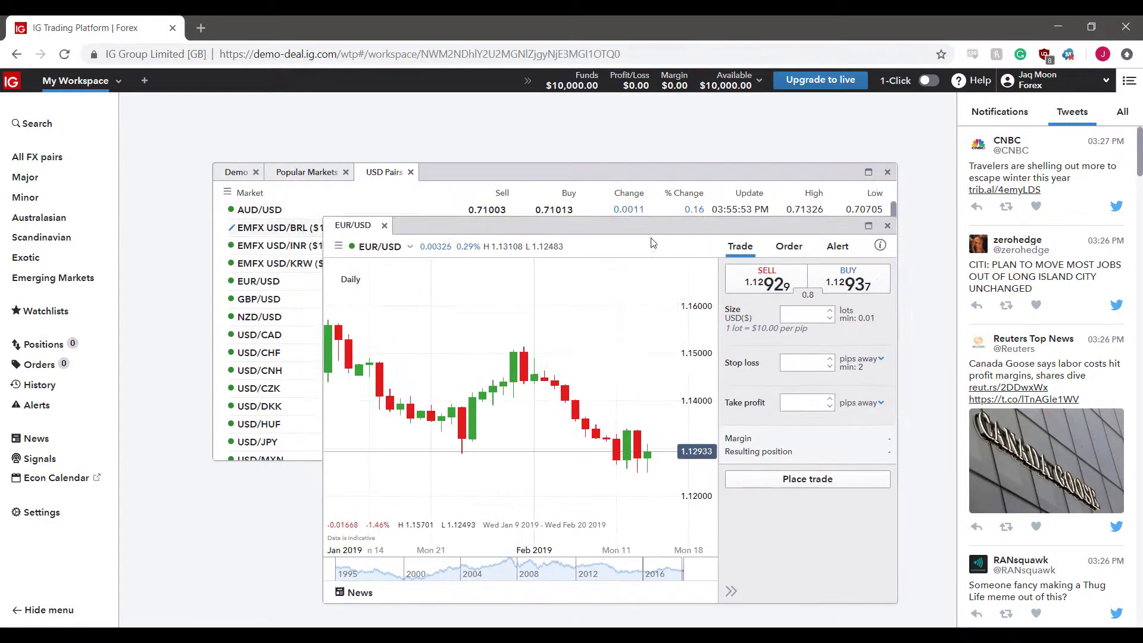
pyautogui.moveTo(540, 190); pyautogui.dragTo(404, 101)
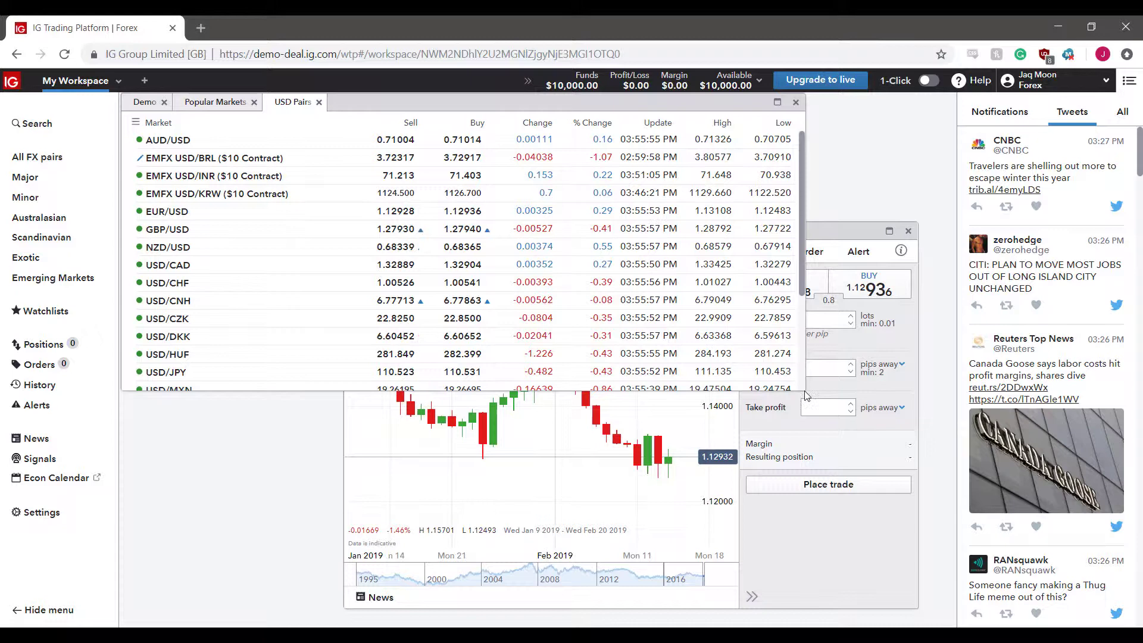
pyautogui.moveTo(802, 388)
pyautogui.mouseDown()
pyautogui.moveTo(538, 243)
pyautogui.moveTo(518, 142)
pyautogui.mouseUp()
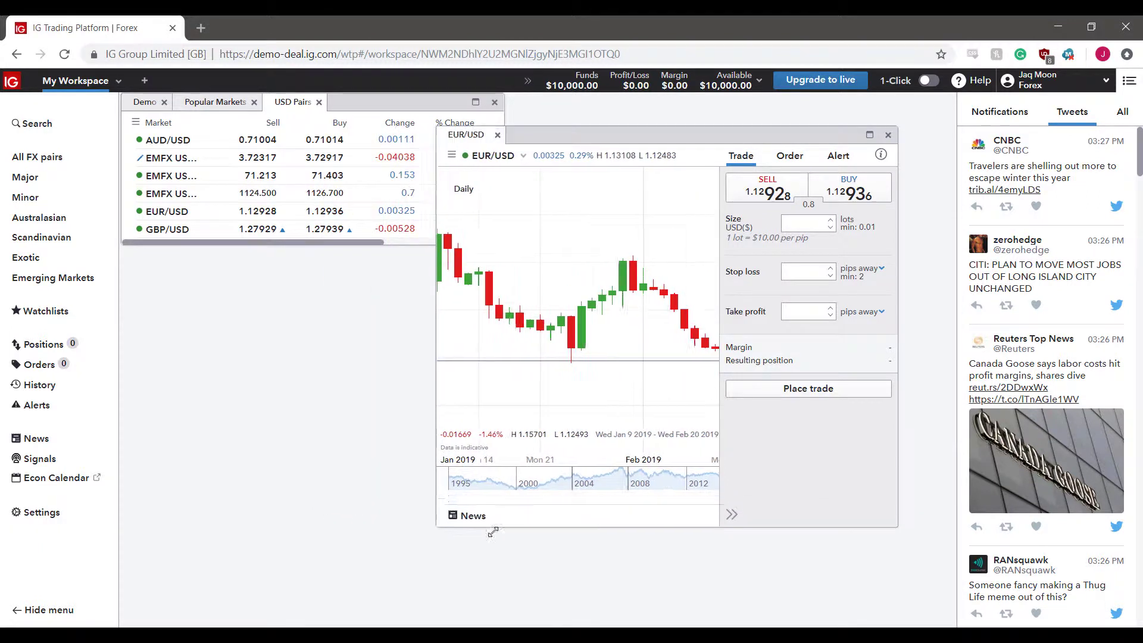
pyautogui.moveTo(371, 513); pyautogui.dragTo(216, 503)
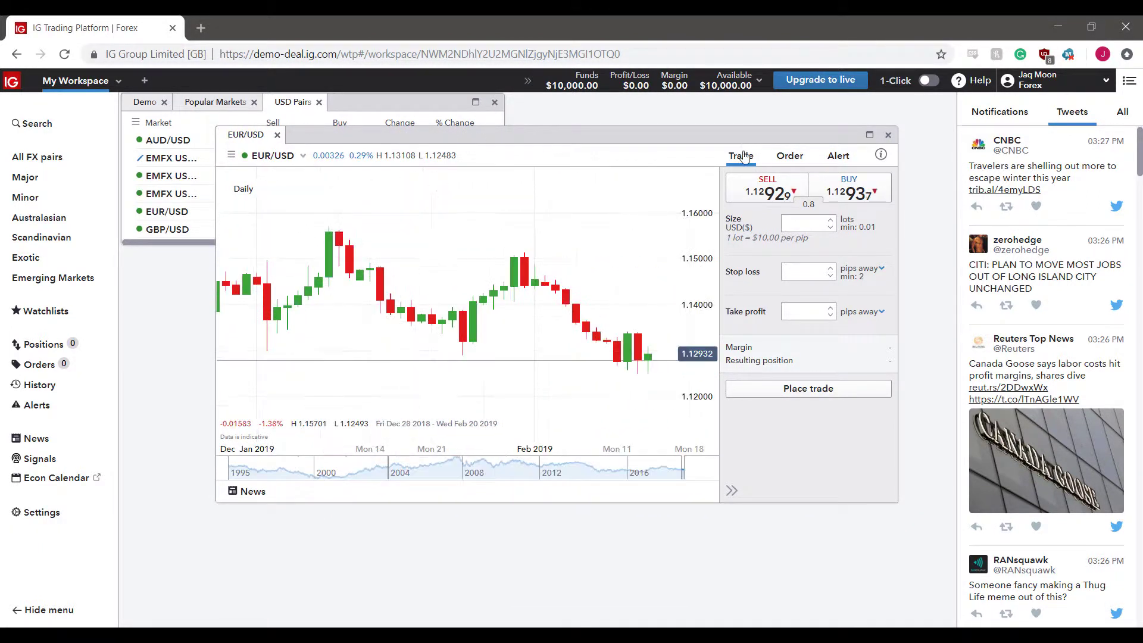
# Close the EUR/USD chart, reopen it from Demo, and place it narrower below the watchlist.
pyautogui.click(889, 136)
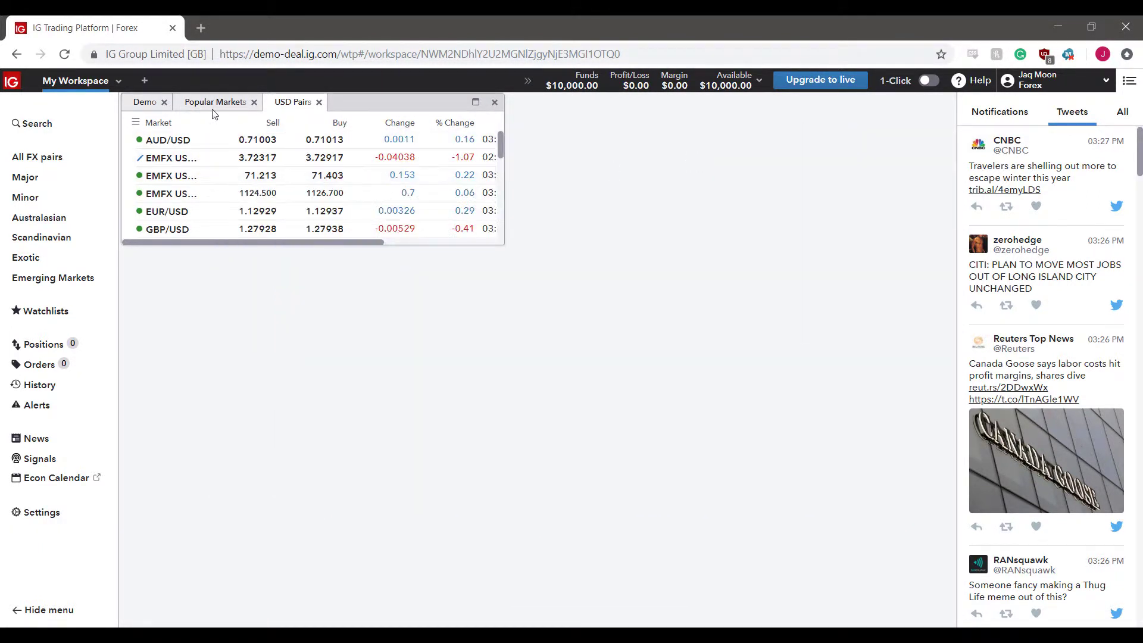
pyautogui.click(136, 104)
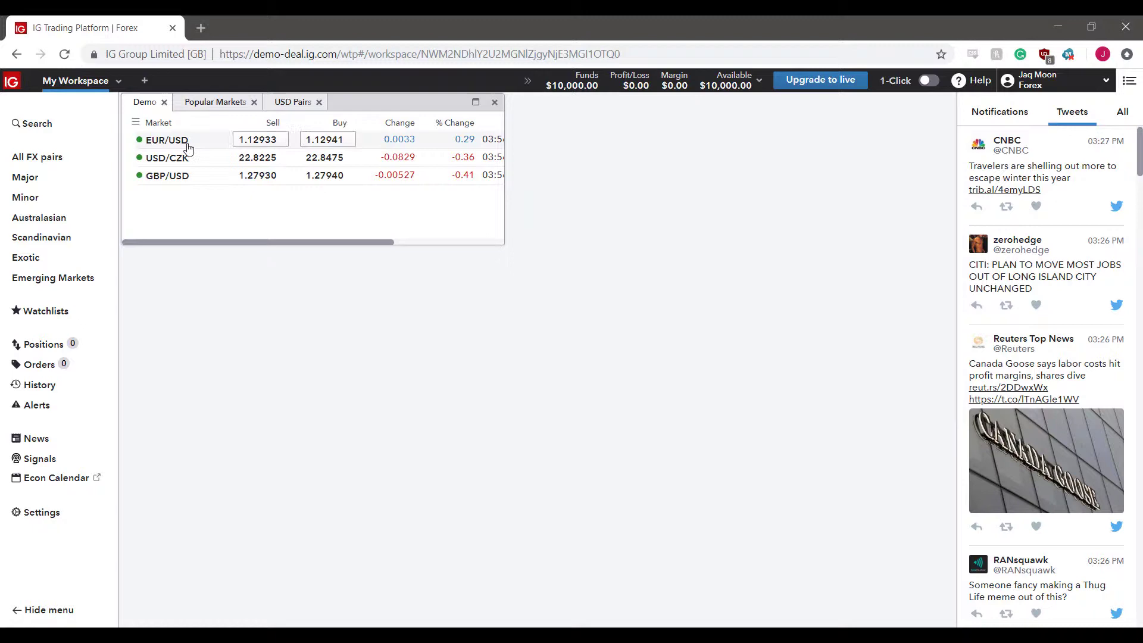
pyautogui.click(169, 141)
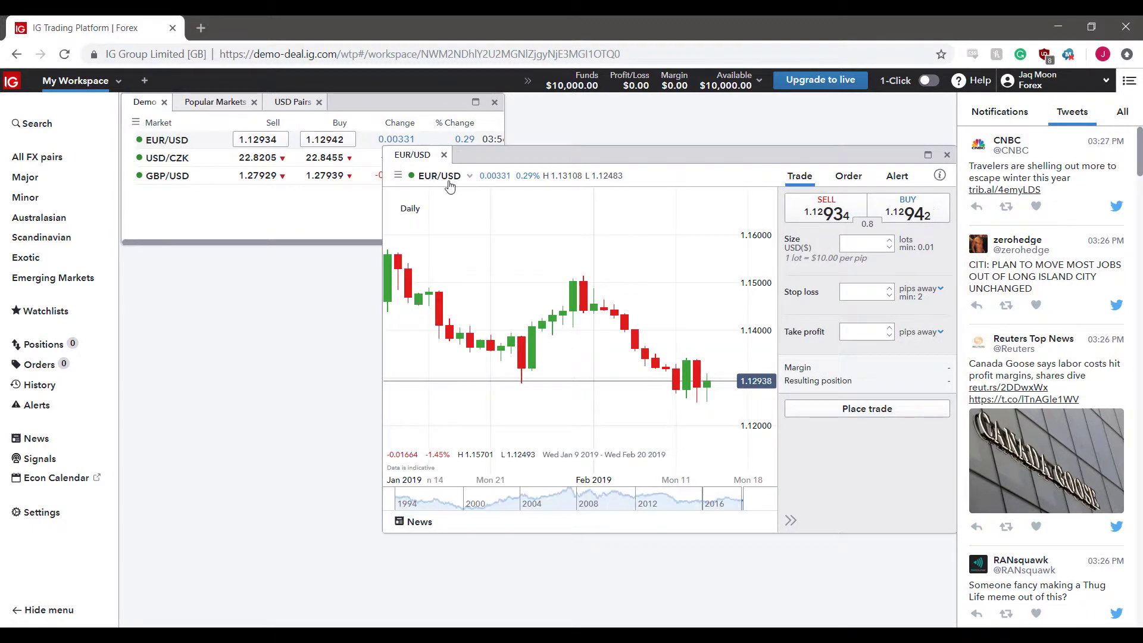
pyautogui.moveTo(526, 163)
pyautogui.mouseDown()
pyautogui.moveTo(391, 154)
pyautogui.moveTo(359, 170)
pyautogui.moveTo(509, 260)
pyautogui.mouseUp()
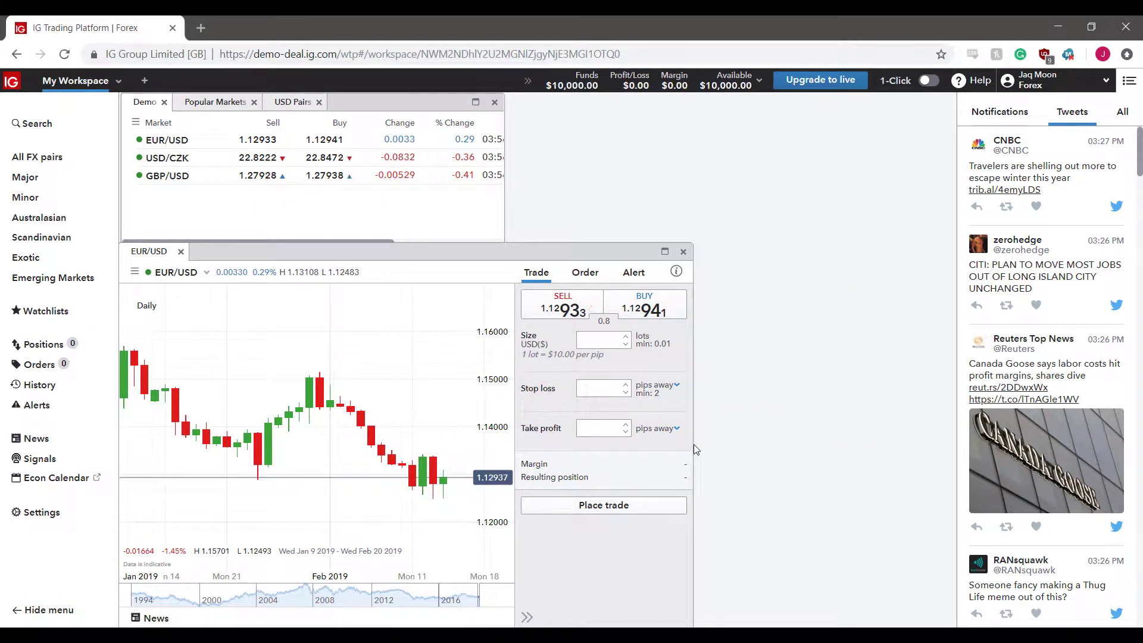
pyautogui.moveTo(691, 447); pyautogui.dragTo(642, 447)
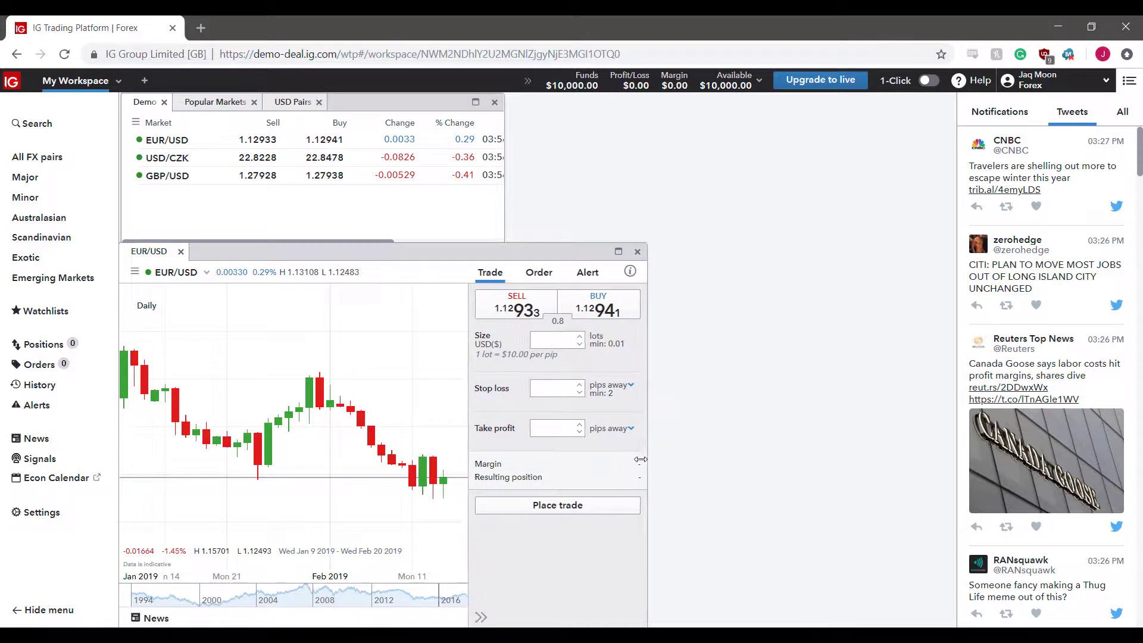
pyautogui.moveTo(168, 158)
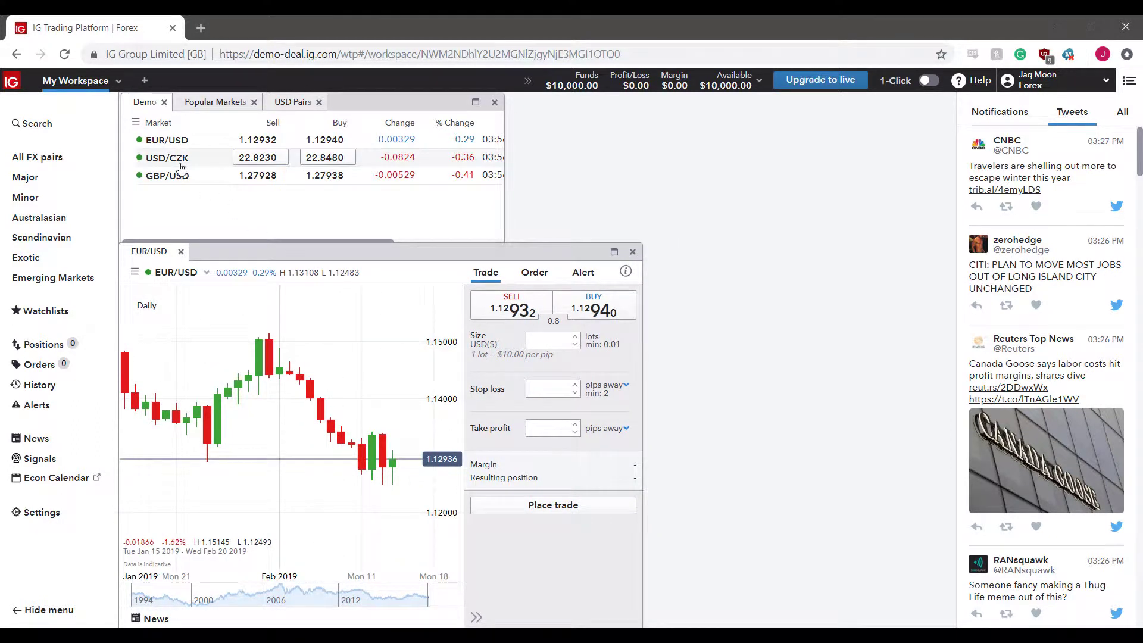
# Open a USD/CZK chart, narrow it, move it down, and drag it toward the EUR/USD window.
pyautogui.click(179, 160)
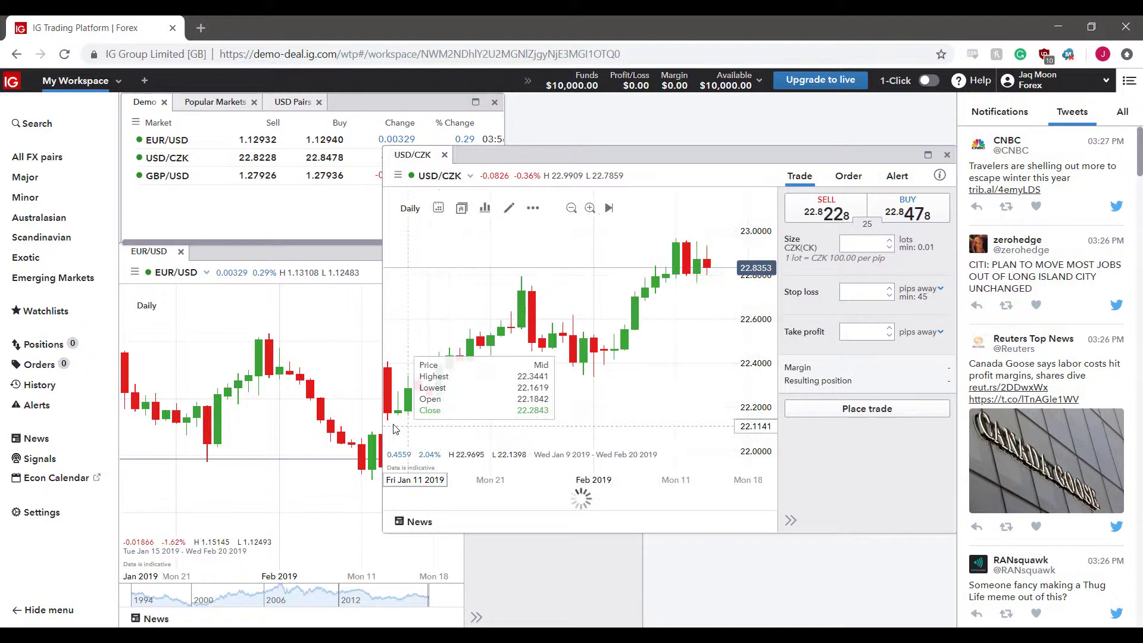
pyautogui.moveTo(384, 421); pyautogui.dragTo(506, 422)
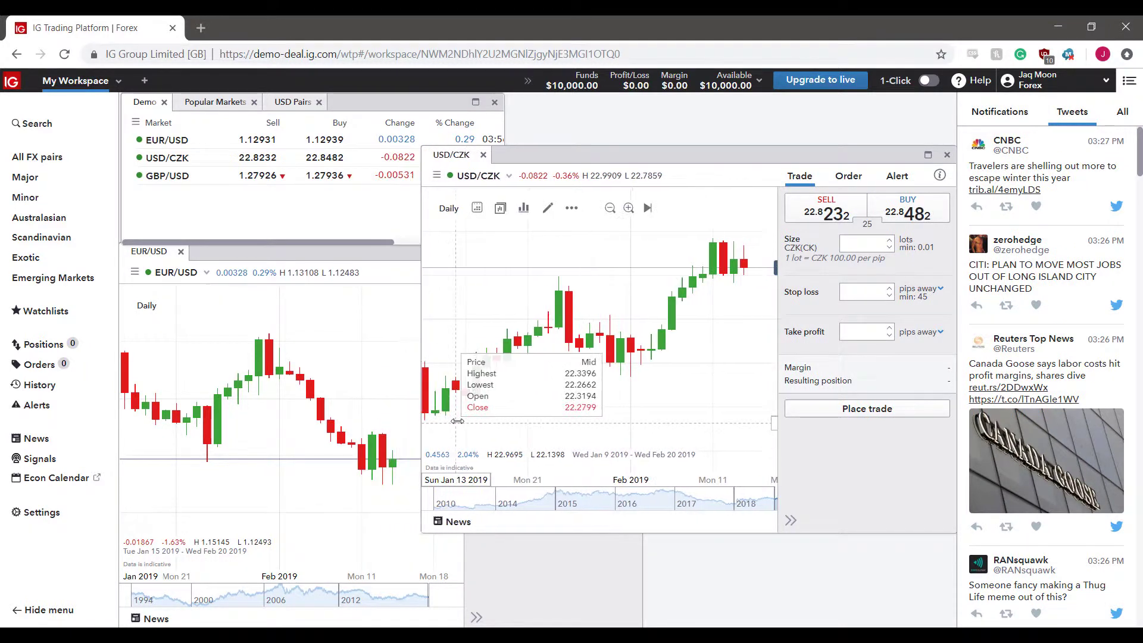
pyautogui.moveTo(676, 163); pyautogui.dragTo(622, 247)
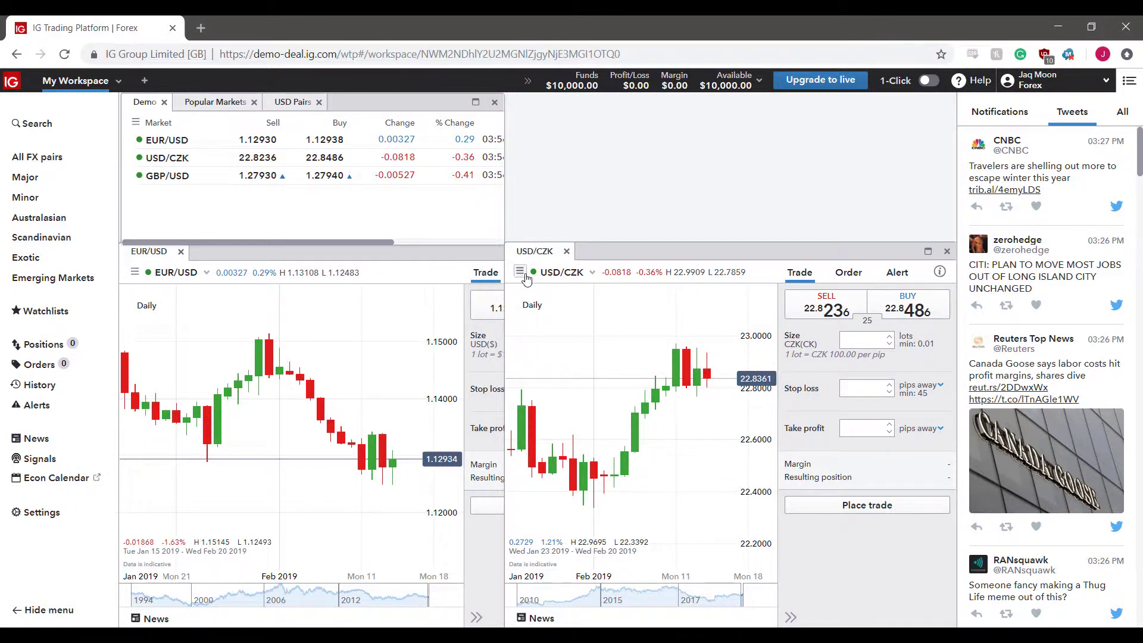
pyautogui.moveTo(541, 257); pyautogui.dragTo(624, 252)
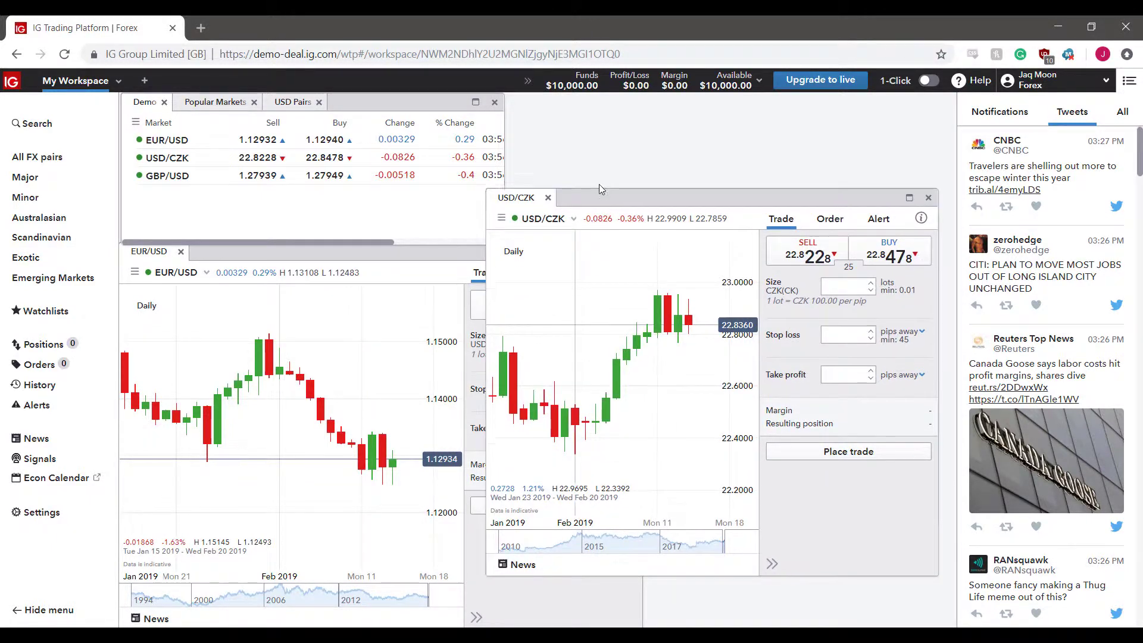
pyautogui.moveTo(624, 252)
pyautogui.mouseDown()
pyautogui.moveTo(538, 261)
pyautogui.moveTo(614, 173)
pyautogui.moveTo(732, 260)
pyautogui.moveTo(361, 258)
pyautogui.mouseUp()
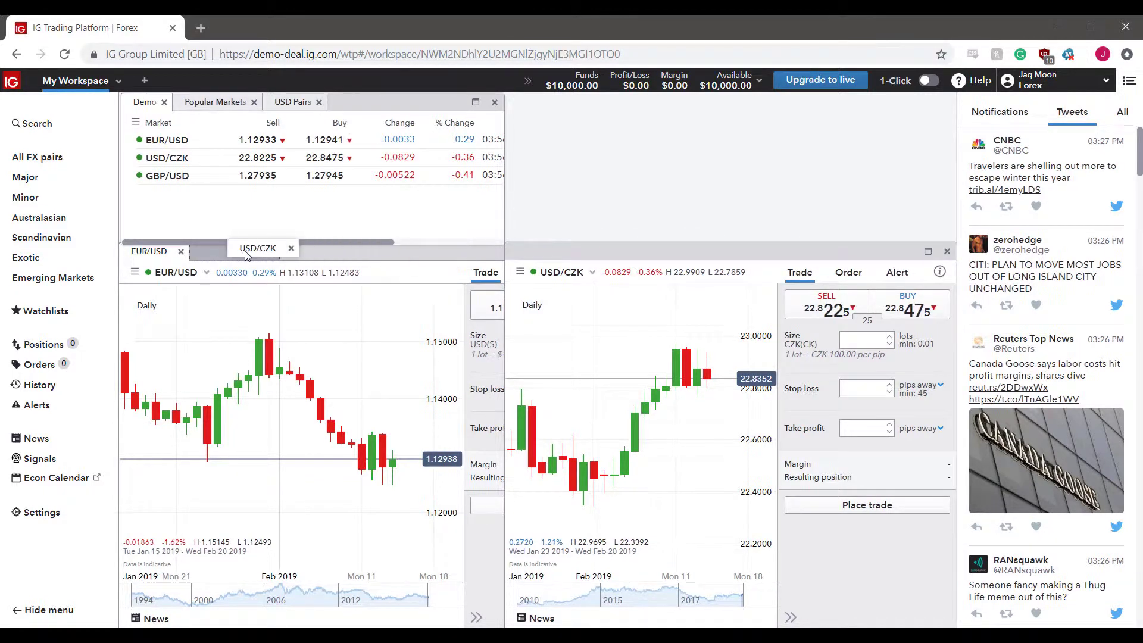
# Dock USD/CZK beside EUR/USD, flip between the tabs, then drag EUR/USD after USD/CZK.
pyautogui.moveTo(245, 254); pyautogui.dragTo(201, 260)
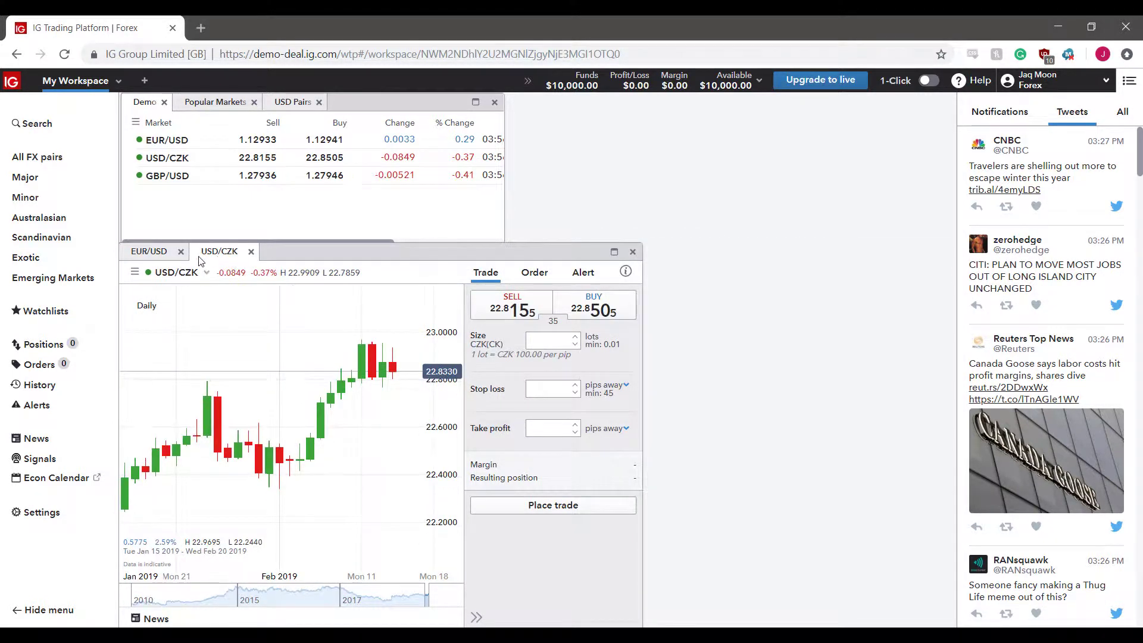
pyautogui.click(156, 253)
pyautogui.click(219, 253)
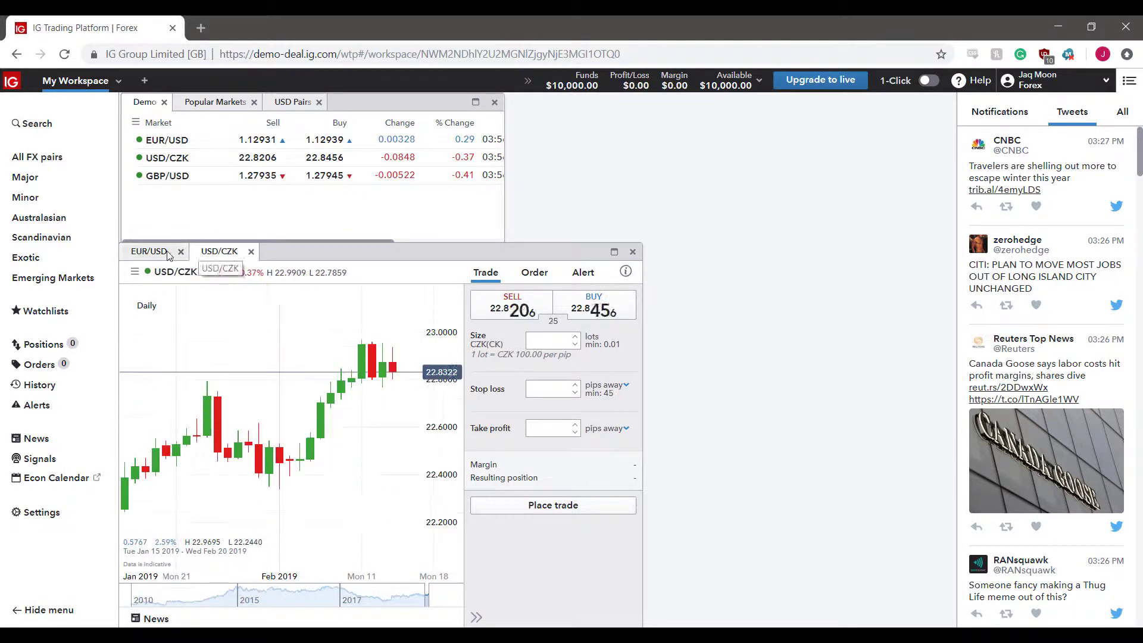
pyautogui.click(151, 255)
pyautogui.click(207, 256)
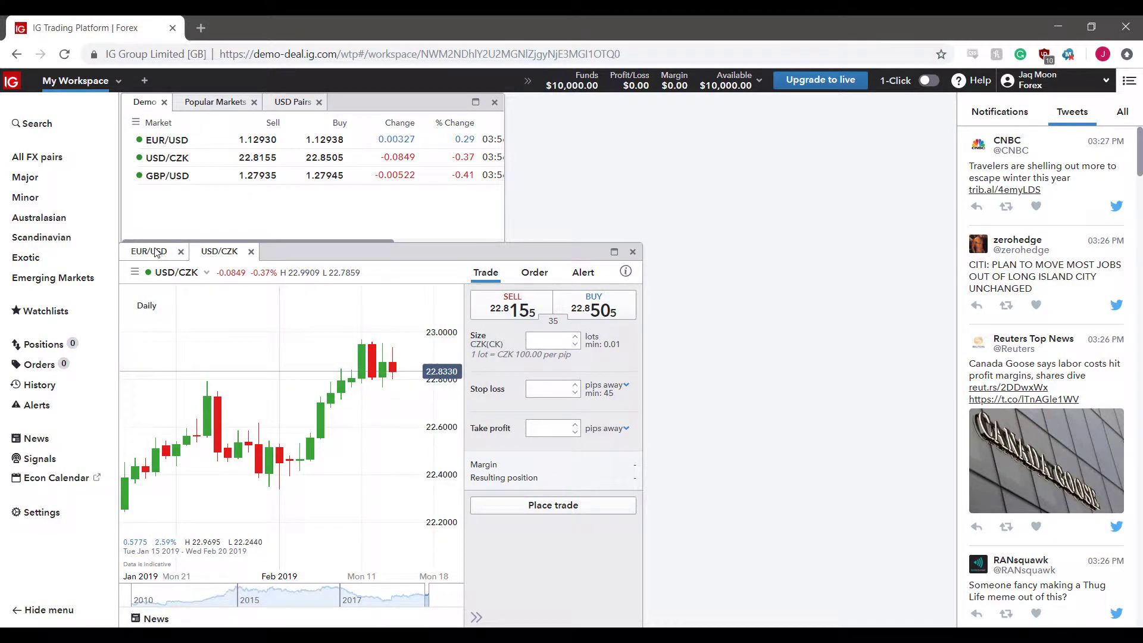
pyautogui.click(156, 254)
pyautogui.click(203, 254)
pyautogui.click(152, 254)
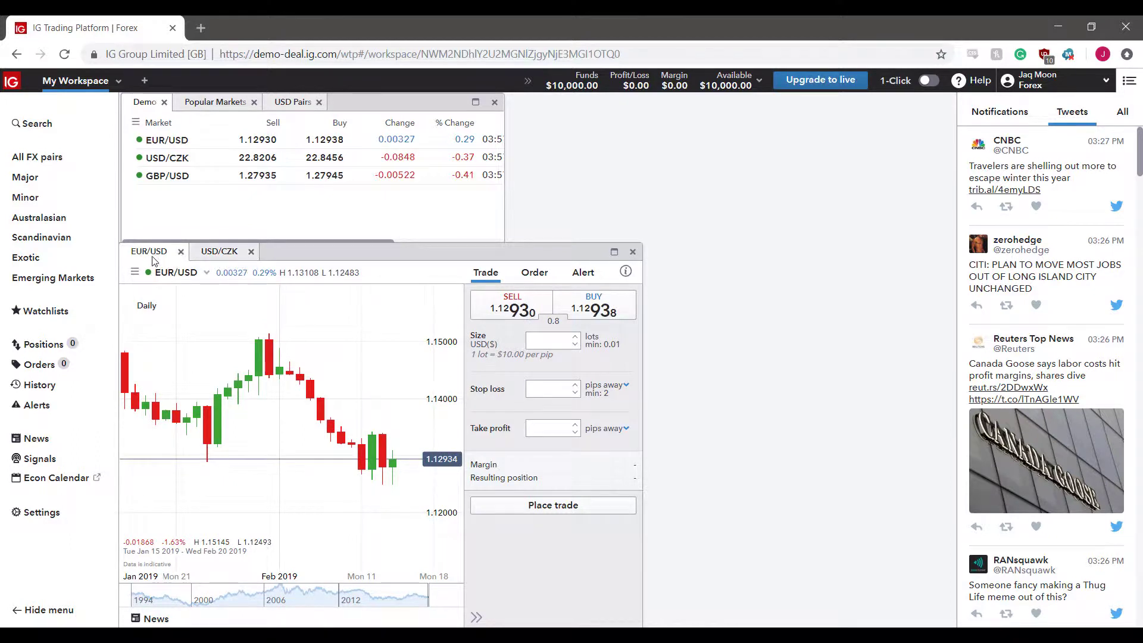
pyautogui.moveTo(140, 256)
pyautogui.mouseDown()
pyautogui.moveTo(302, 146)
pyautogui.moveTo(150, 255)
pyautogui.mouseUp()
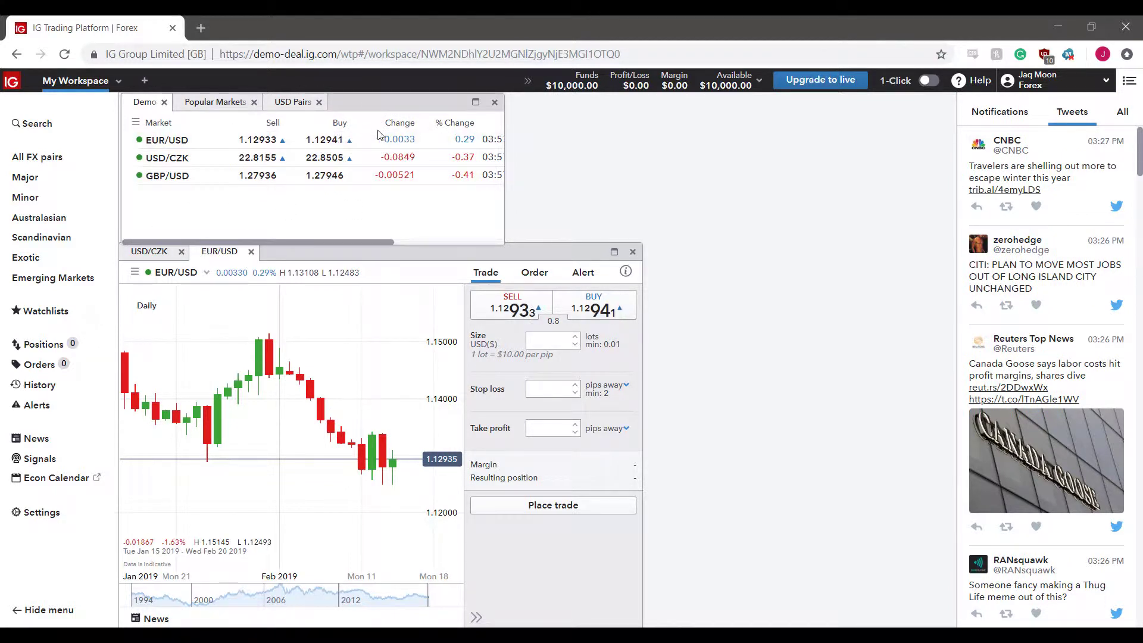
pyautogui.click(216, 98)
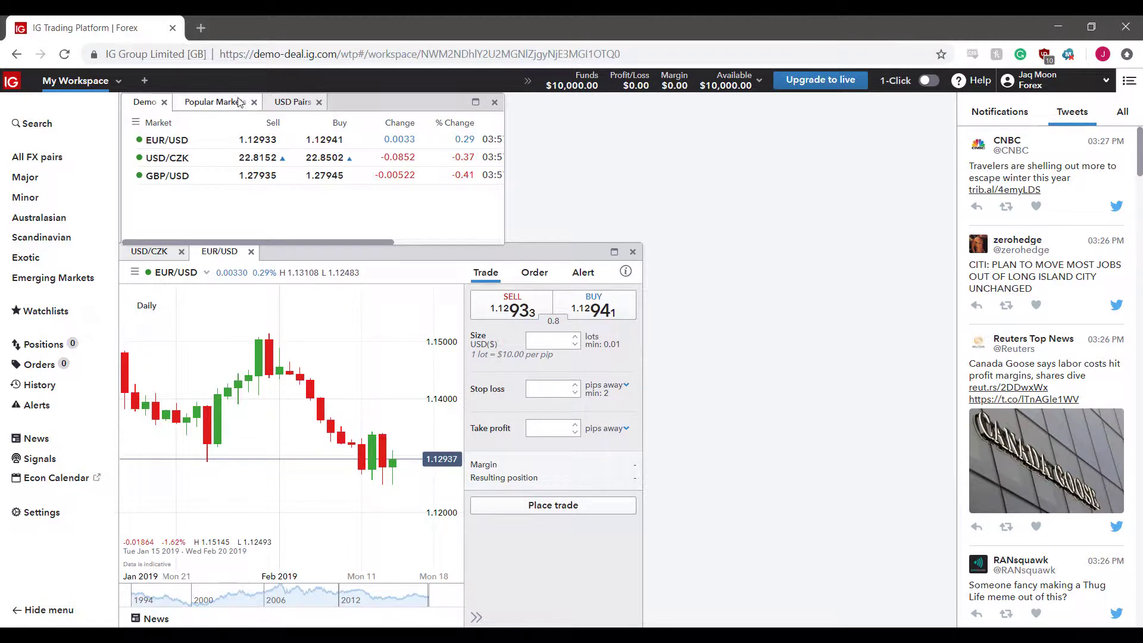
# Drag the EUR/USD tab into the watchlist panel, then cycle its Demo, Popular Markets, USD Pairs and EUR/USD tabs.
pyautogui.click(146, 102)
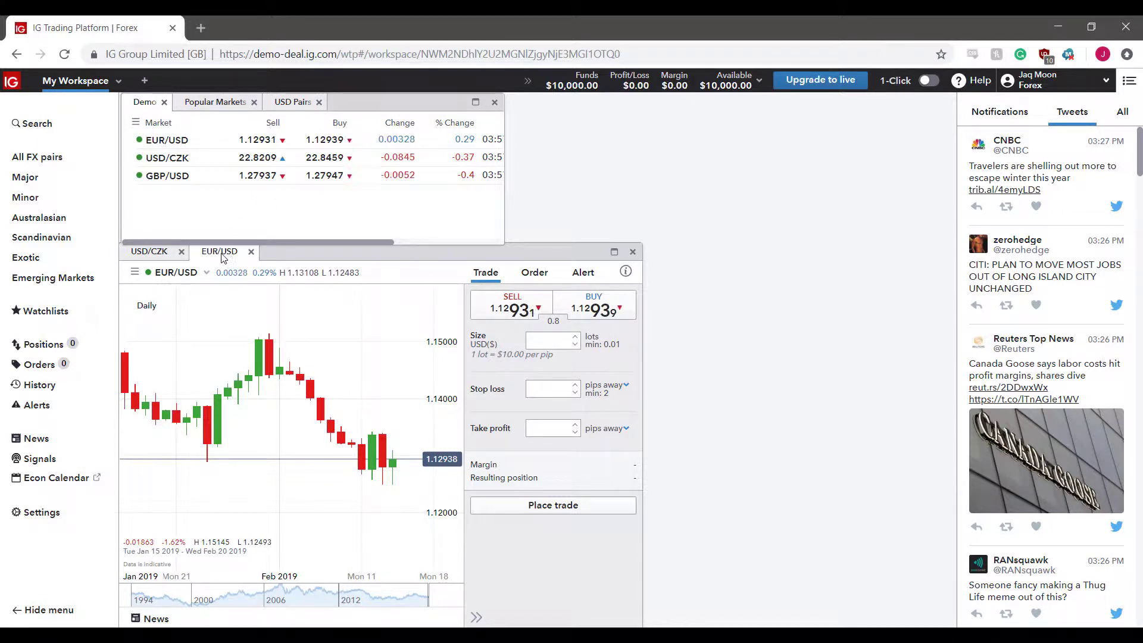
pyautogui.moveTo(218, 250); pyautogui.dragTo(366, 109)
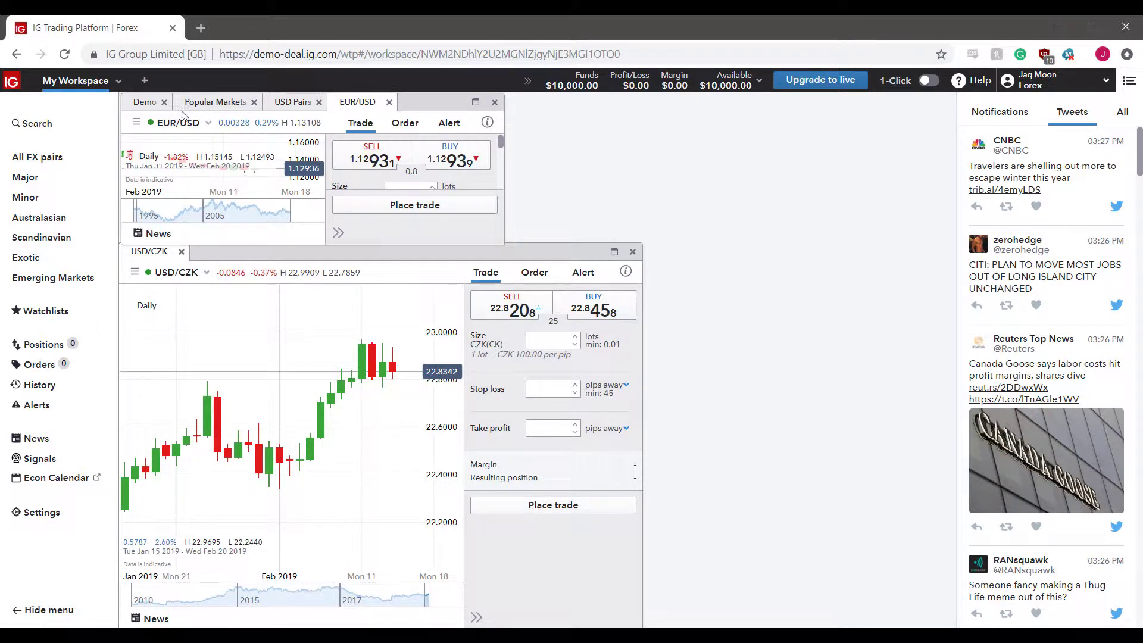
pyautogui.click(143, 107)
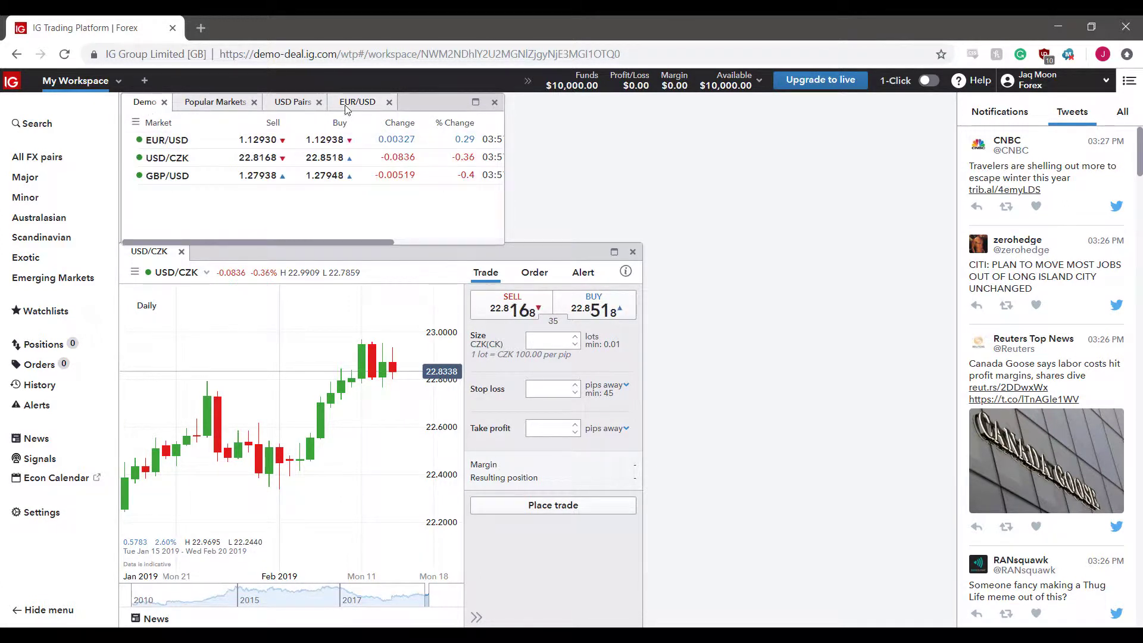
pyautogui.click(214, 103)
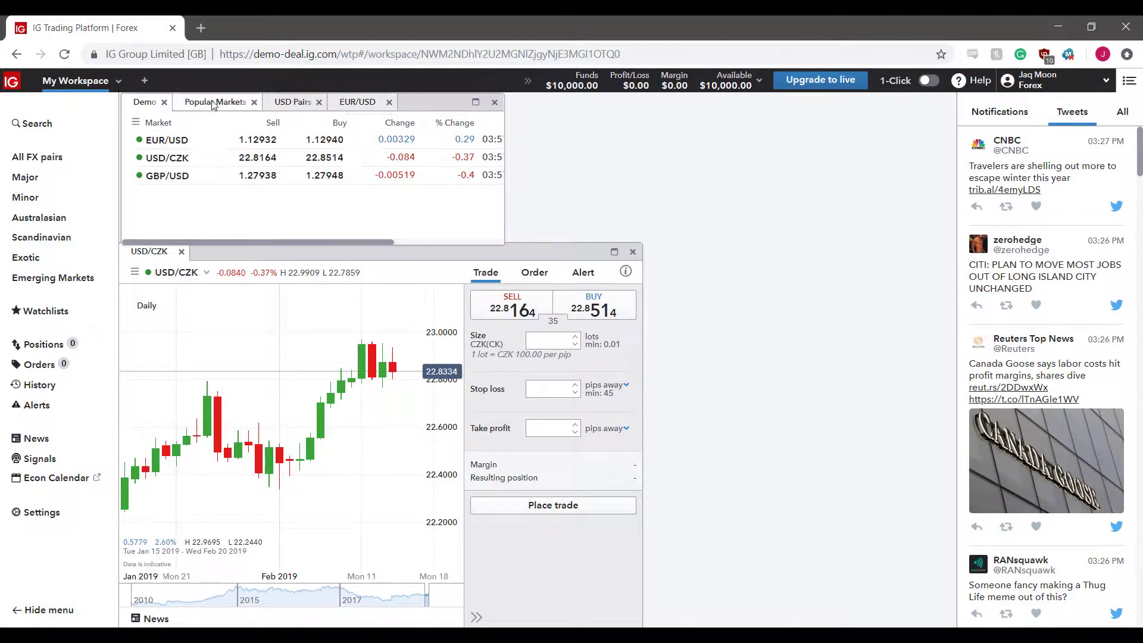
pyautogui.click(293, 102)
pyautogui.click(357, 103)
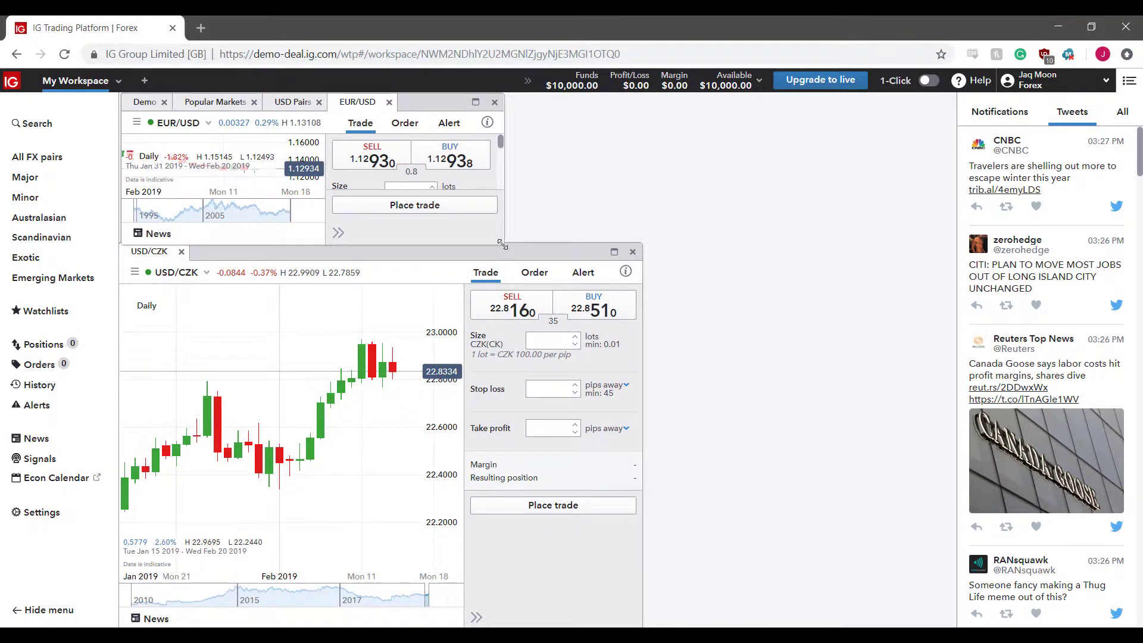
# Enlarge the EUR/USD panel, then move, narrow and dock the USD/CZK chart beside it.
pyautogui.moveTo(502, 247)
pyautogui.mouseDown()
pyautogui.moveTo(606, 626)
pyautogui.moveTo(625, 625)
pyautogui.mouseUp()
pyautogui.click(624, 422)
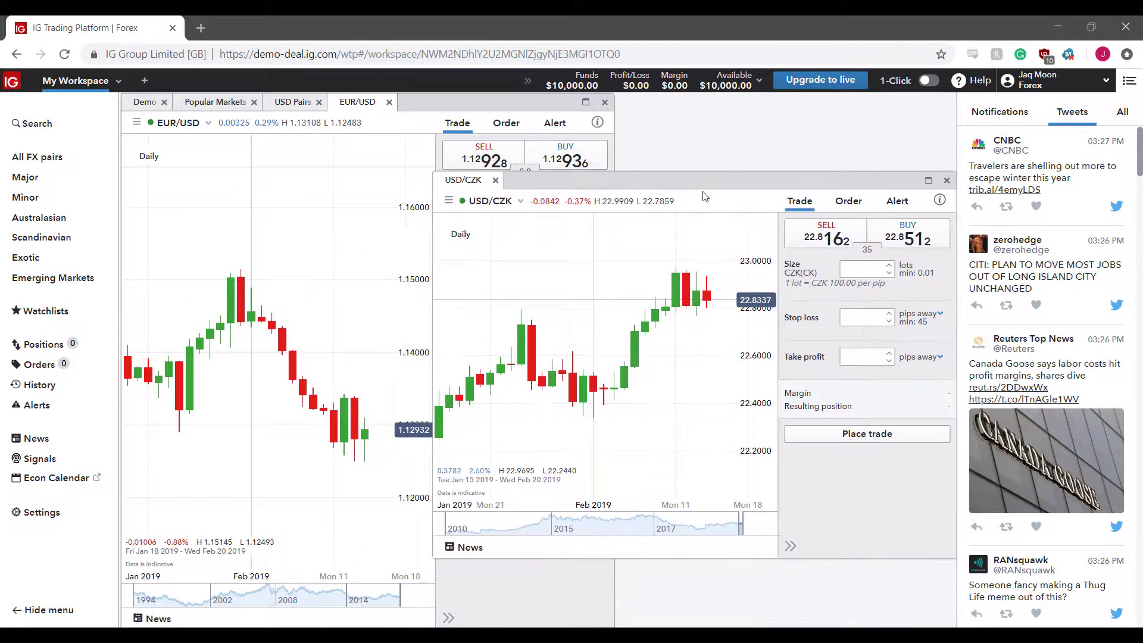
pyautogui.moveTo(390, 253); pyautogui.dragTo(705, 182)
pyautogui.moveTo(434, 558); pyautogui.dragTo(622, 558)
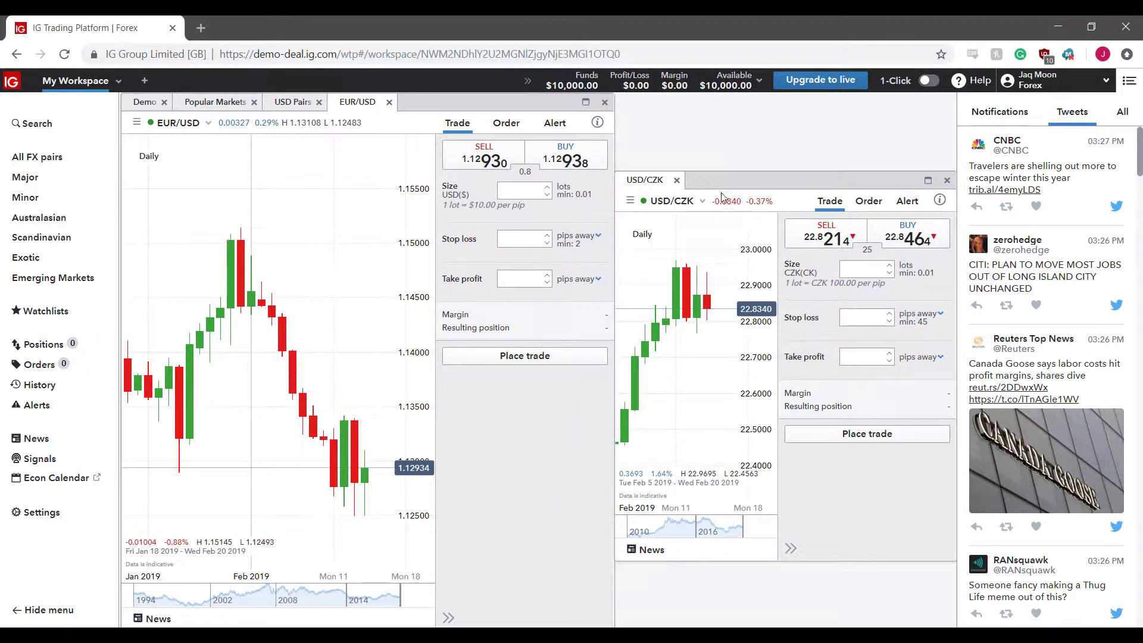
pyautogui.moveTo(726, 187); pyautogui.dragTo(726, 108)
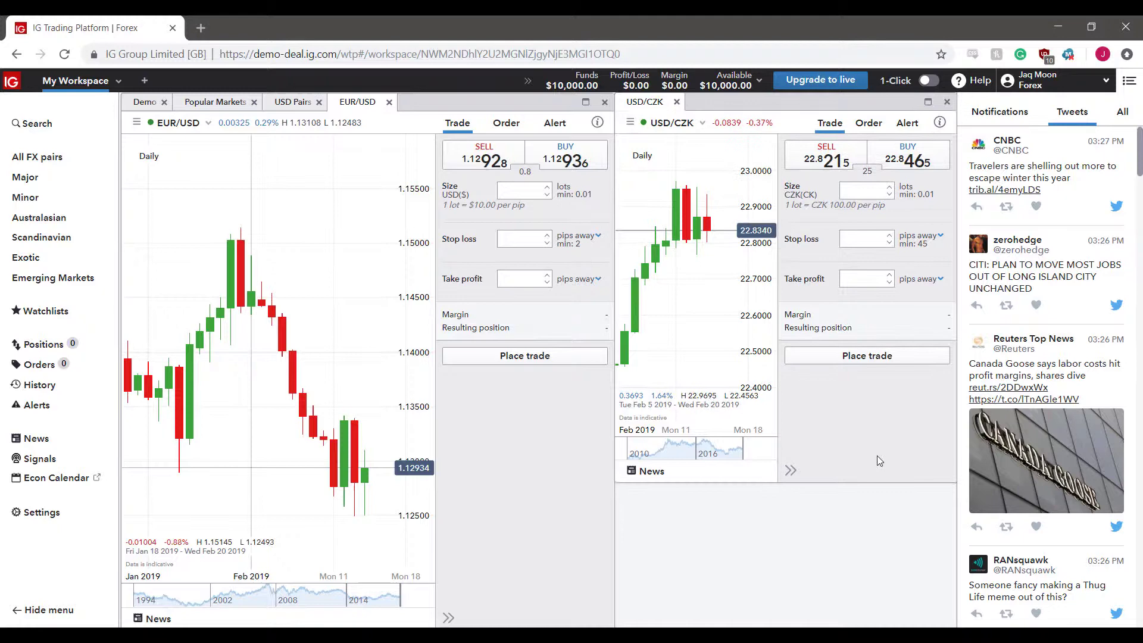
# Close the EUR/USD and USD/CZK panels, then open and close the market search.
pyautogui.click(604, 102)
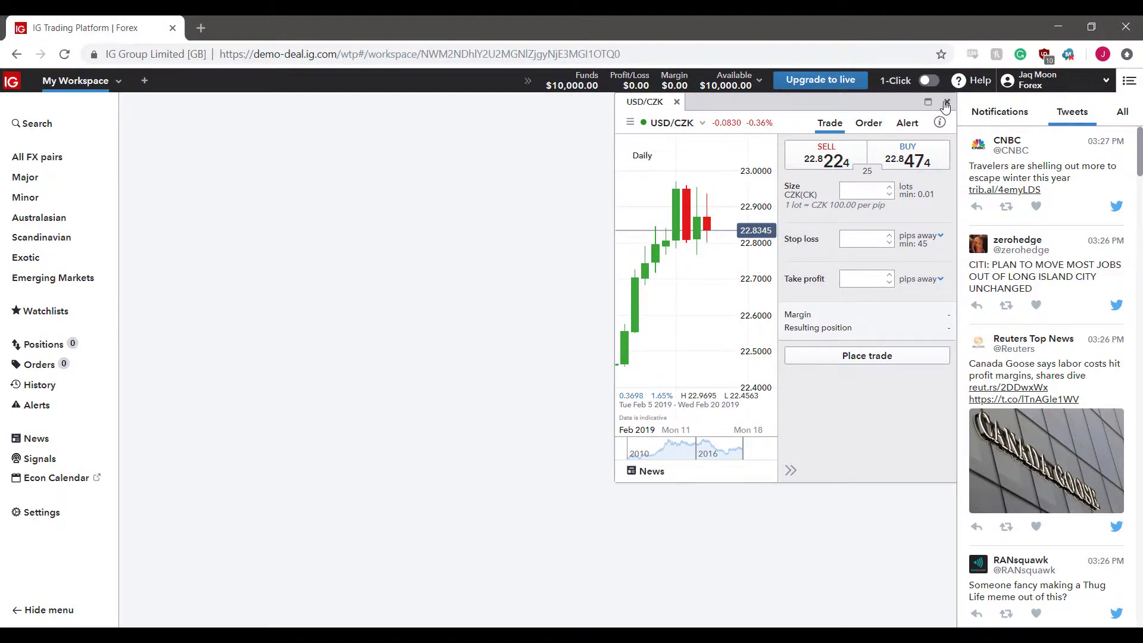
pyautogui.click(946, 103)
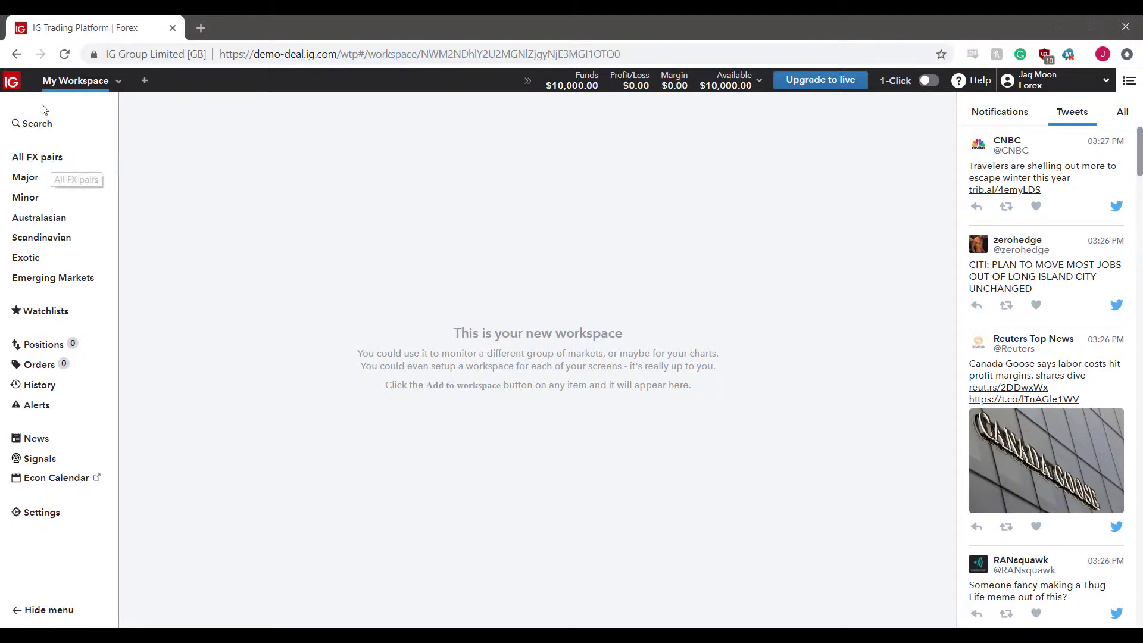
pyautogui.click(43, 125)
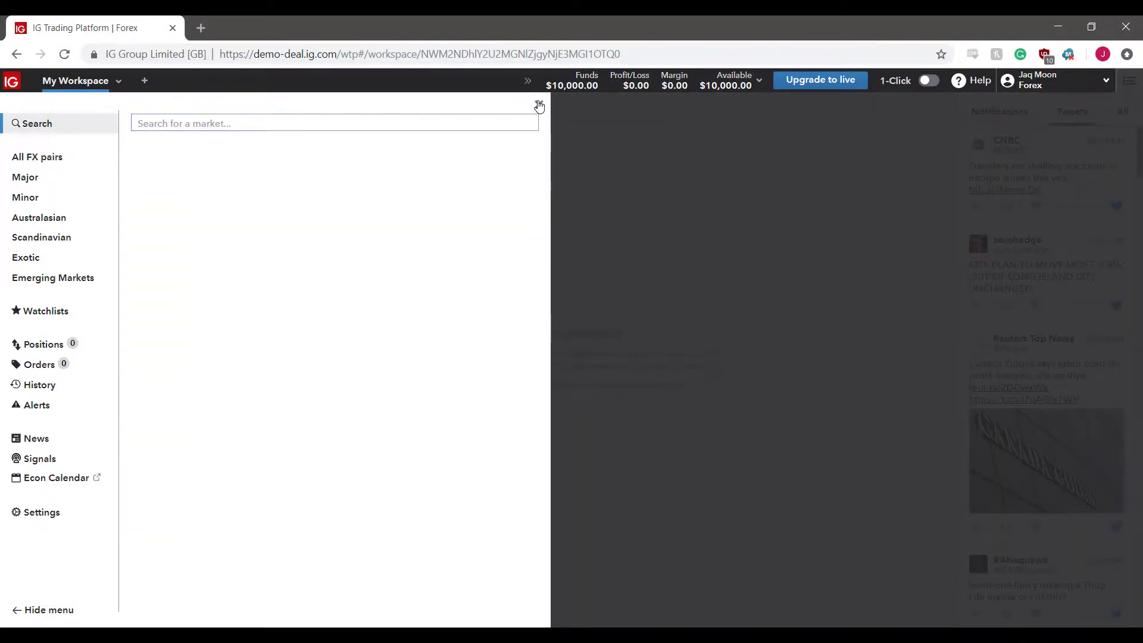
pyautogui.click(539, 105)
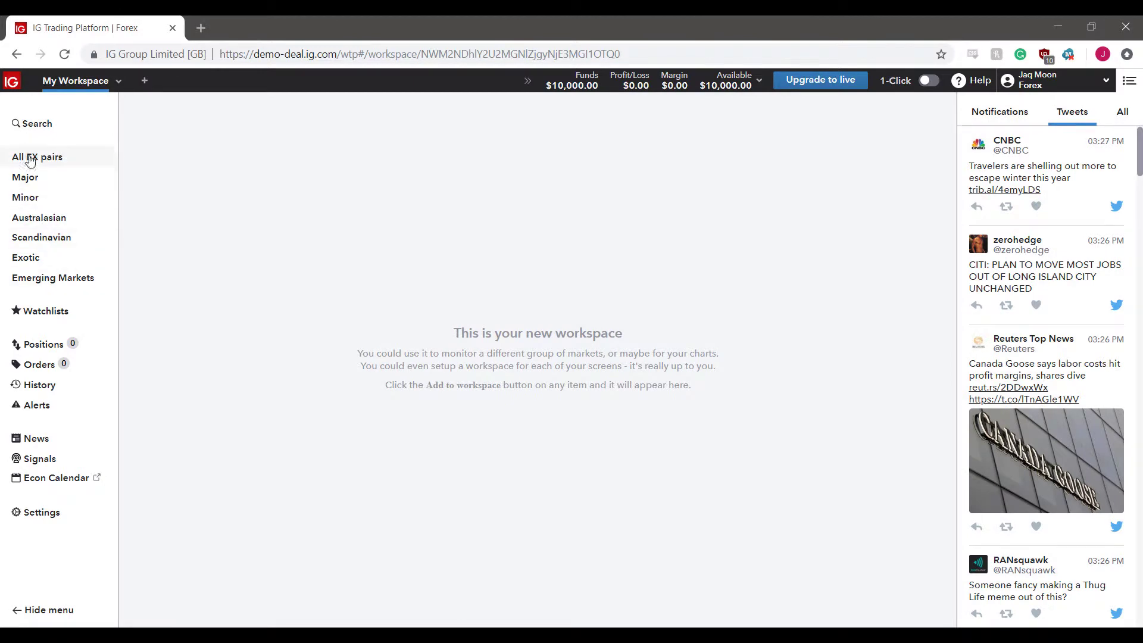
# Choose All FX pairs in the sidebar and select GBP/USD to preview its daily chart.
pyautogui.click(30, 162)
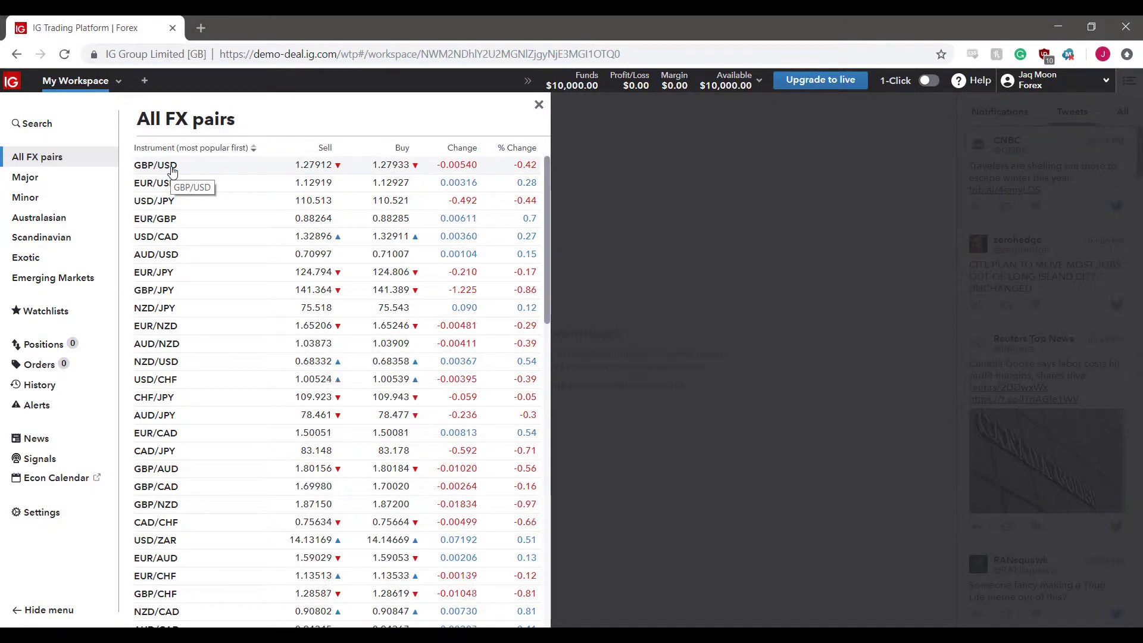
pyautogui.click(173, 170)
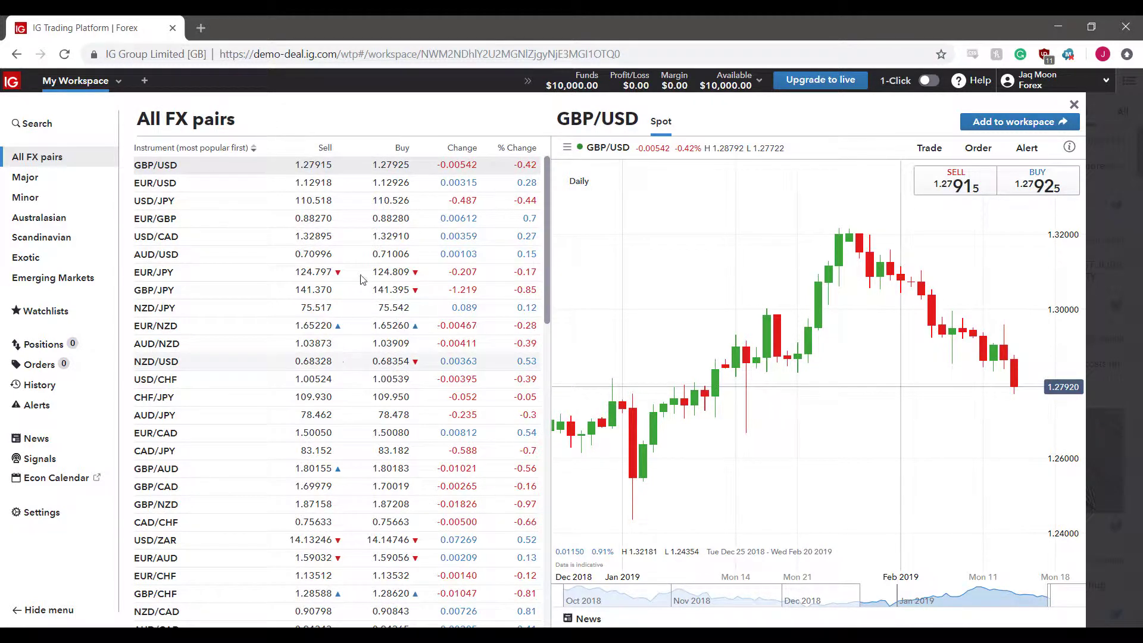
pyautogui.scroll(-4, 366, 399)
pyautogui.scroll(-2, 365, 398)
pyautogui.scroll(-3, 378, 401)
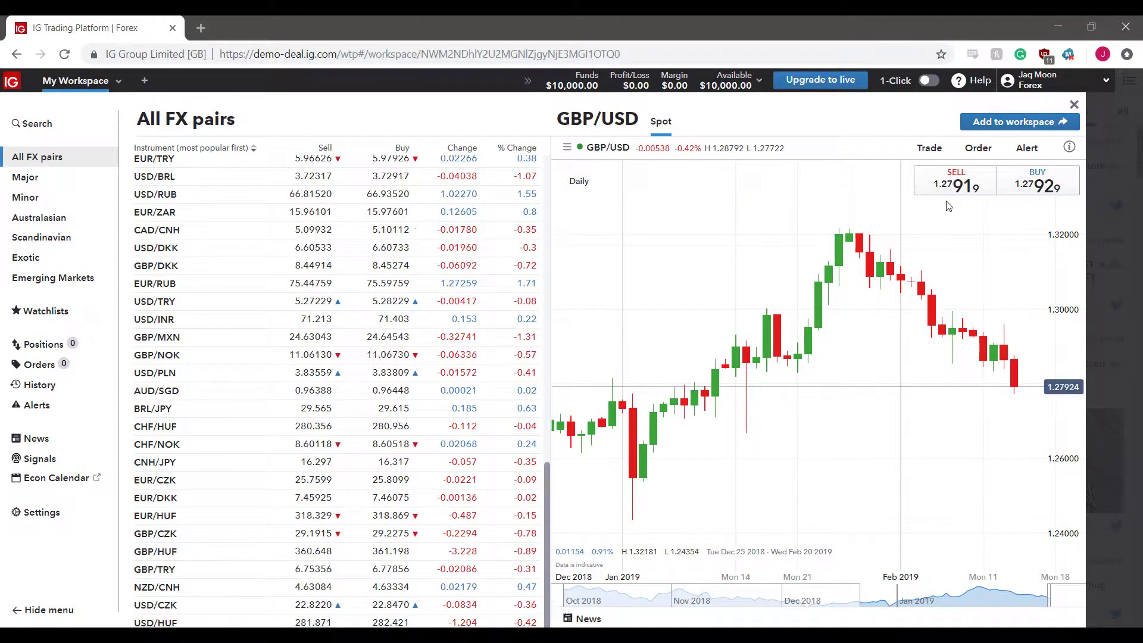
# Open the GBP/USD price alert form, then preview the USD/DKK and AUD/SGD charts.
pyautogui.click(931, 150)
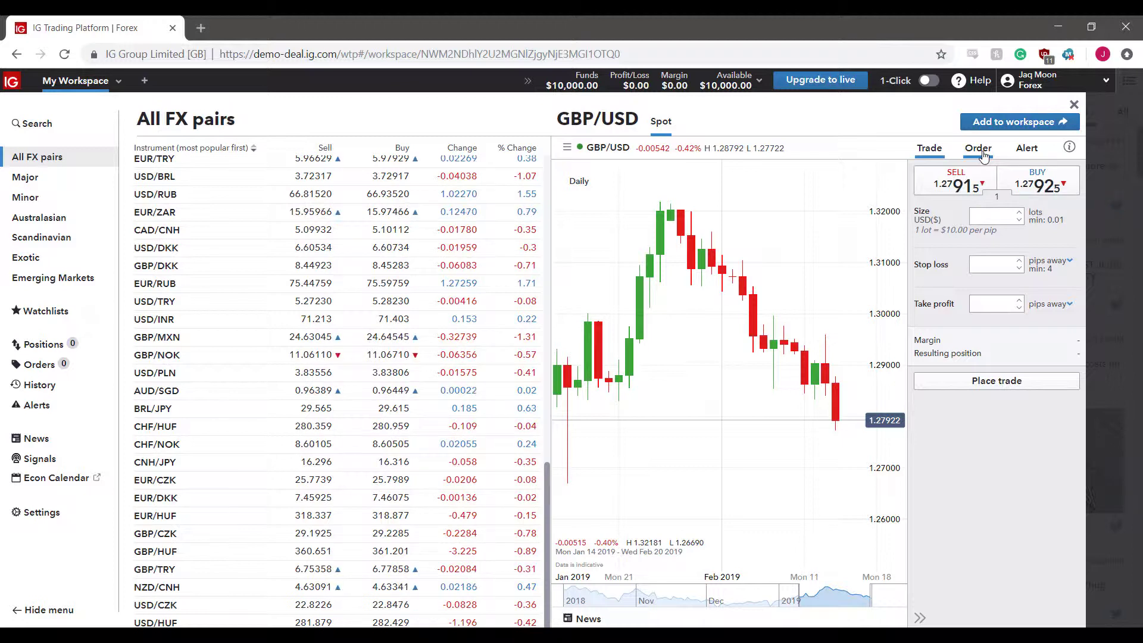
pyautogui.click(980, 150)
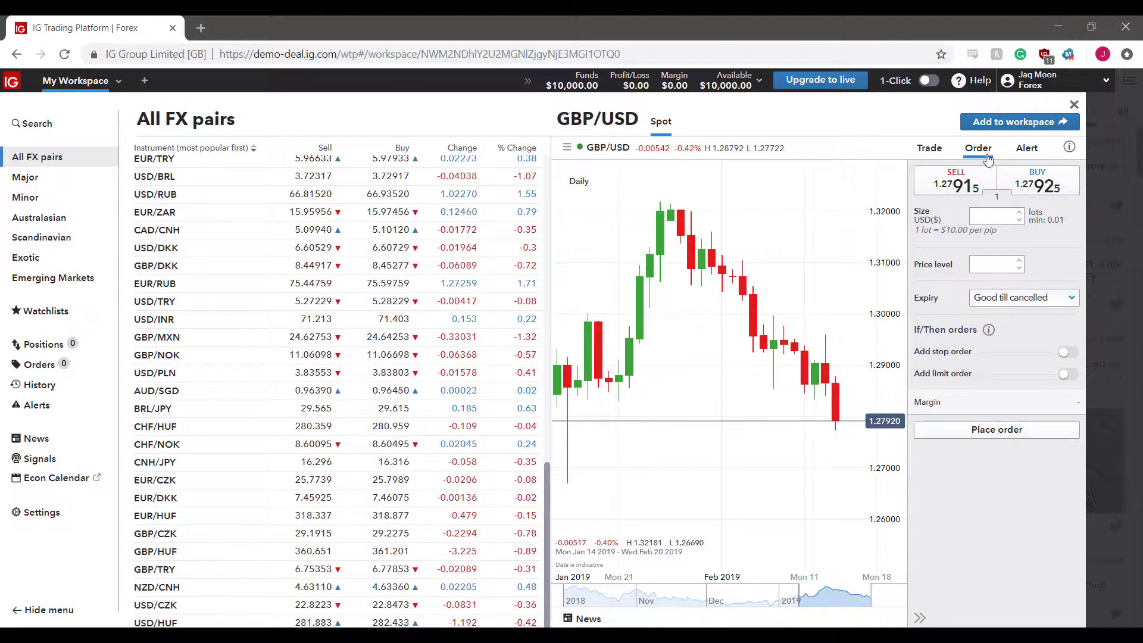
pyautogui.click(1025, 150)
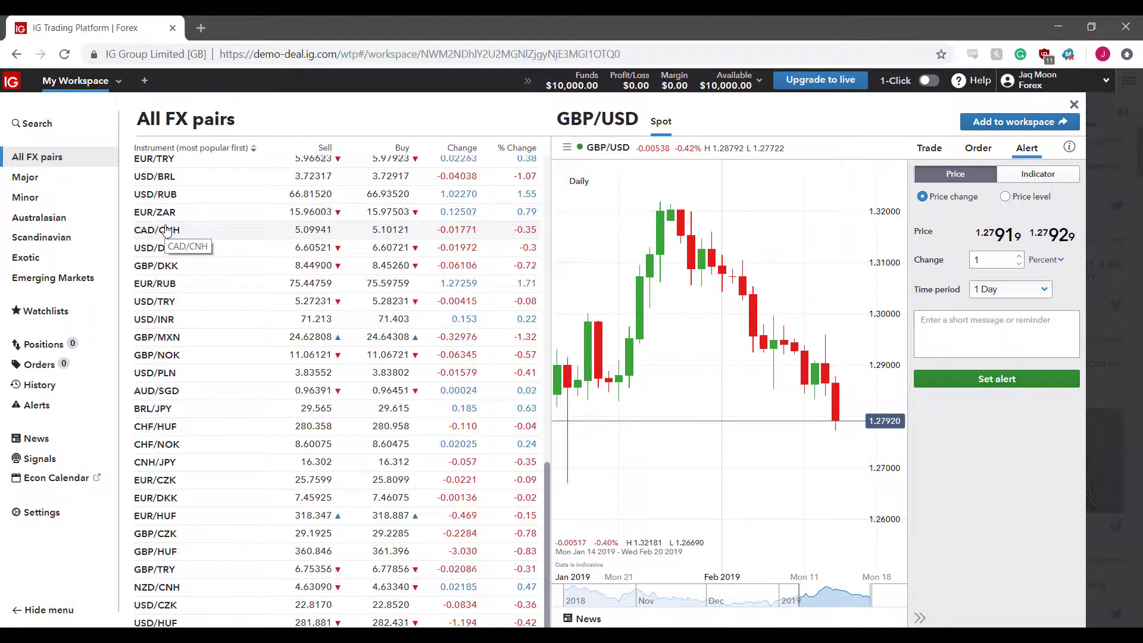
pyautogui.moveTo(703, 260)
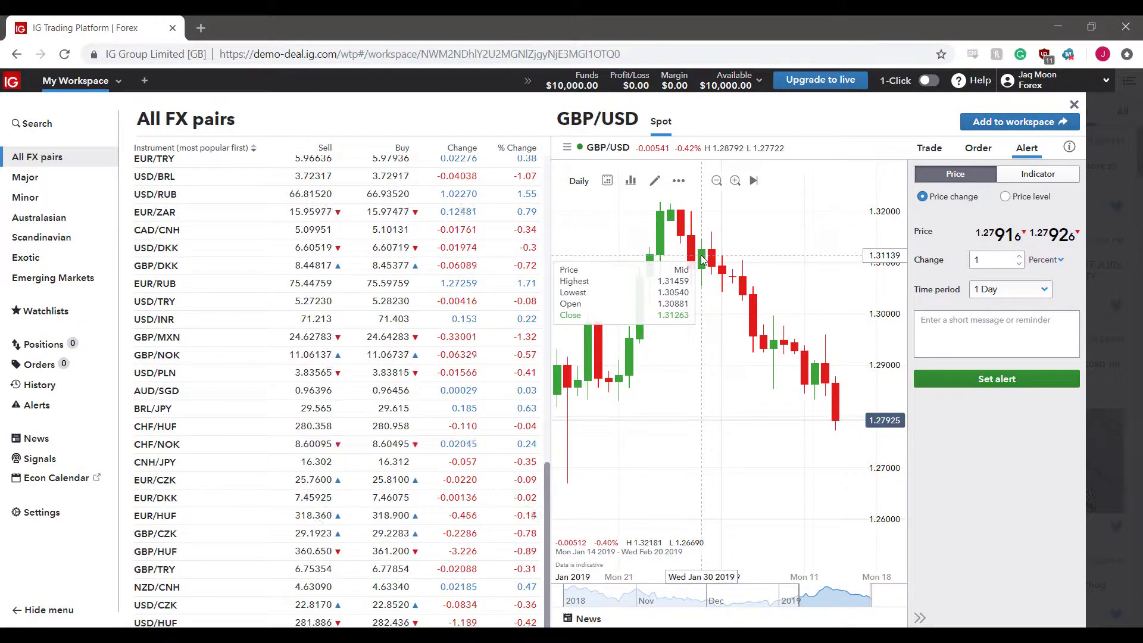
pyautogui.scroll(2, 701, 259)
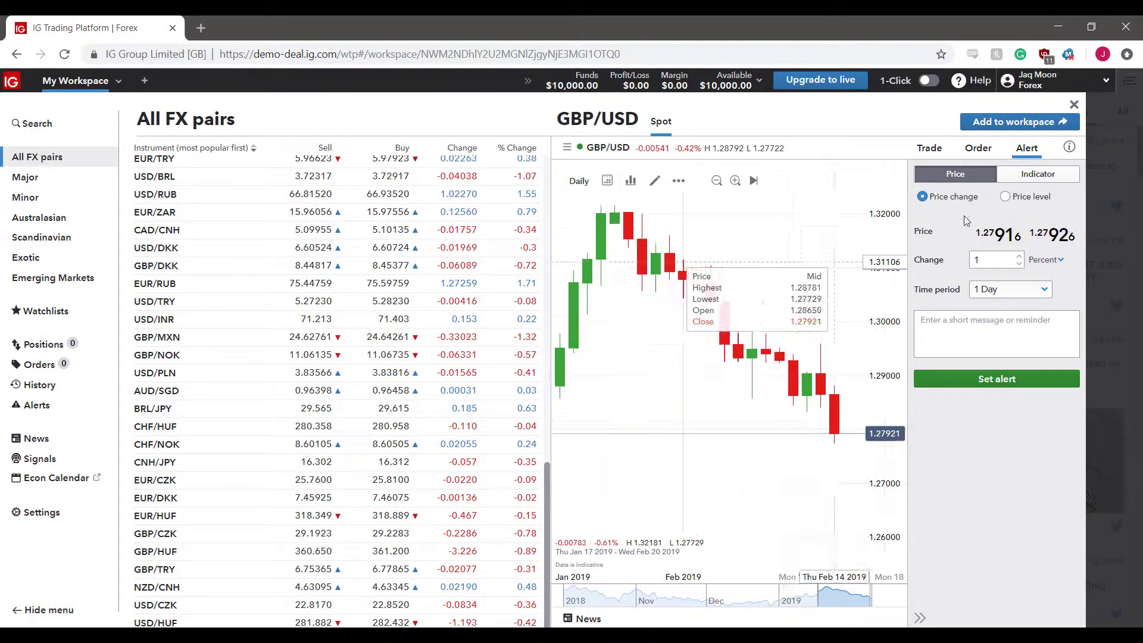
pyautogui.click(174, 252)
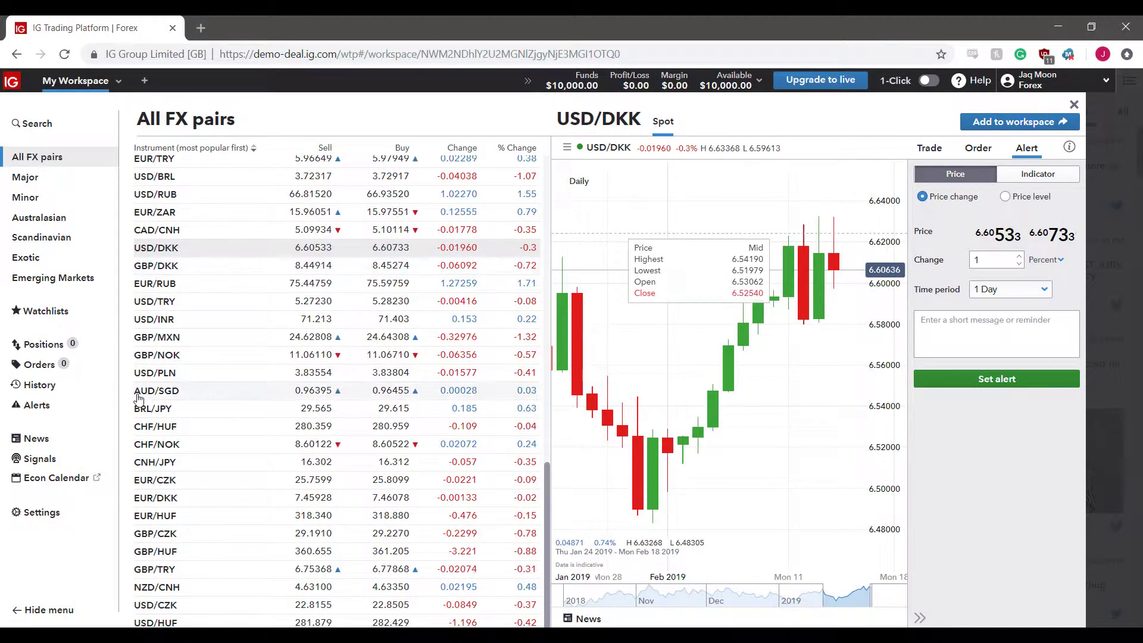
pyautogui.click(159, 393)
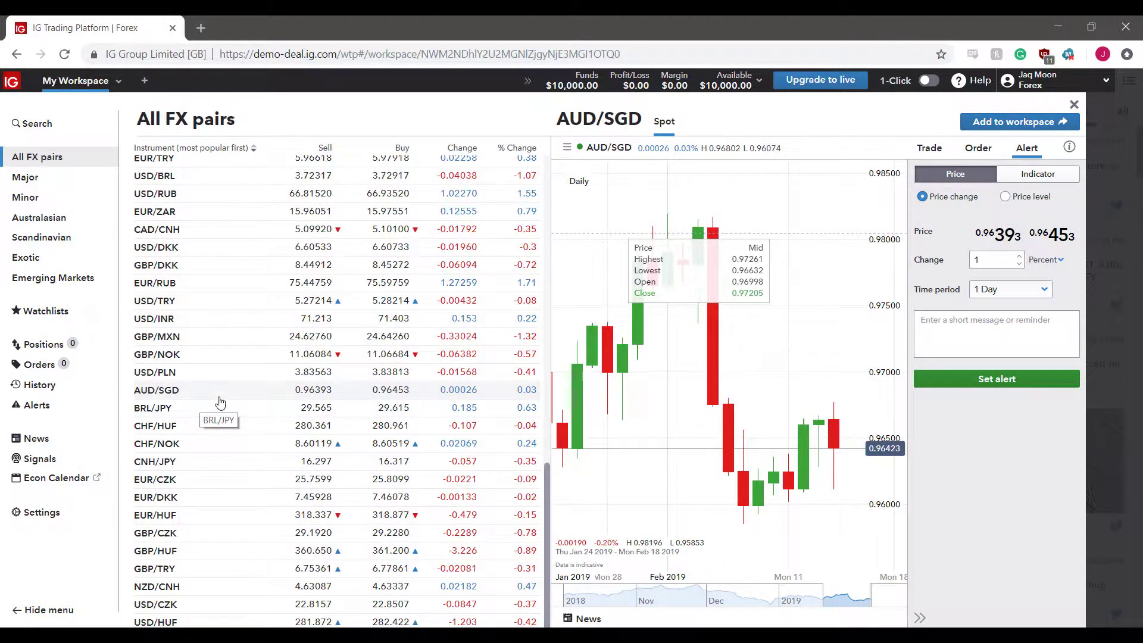
pyautogui.scroll(5, 268, 268)
pyautogui.scroll(10, 274, 309)
pyautogui.scroll(5, 278, 303)
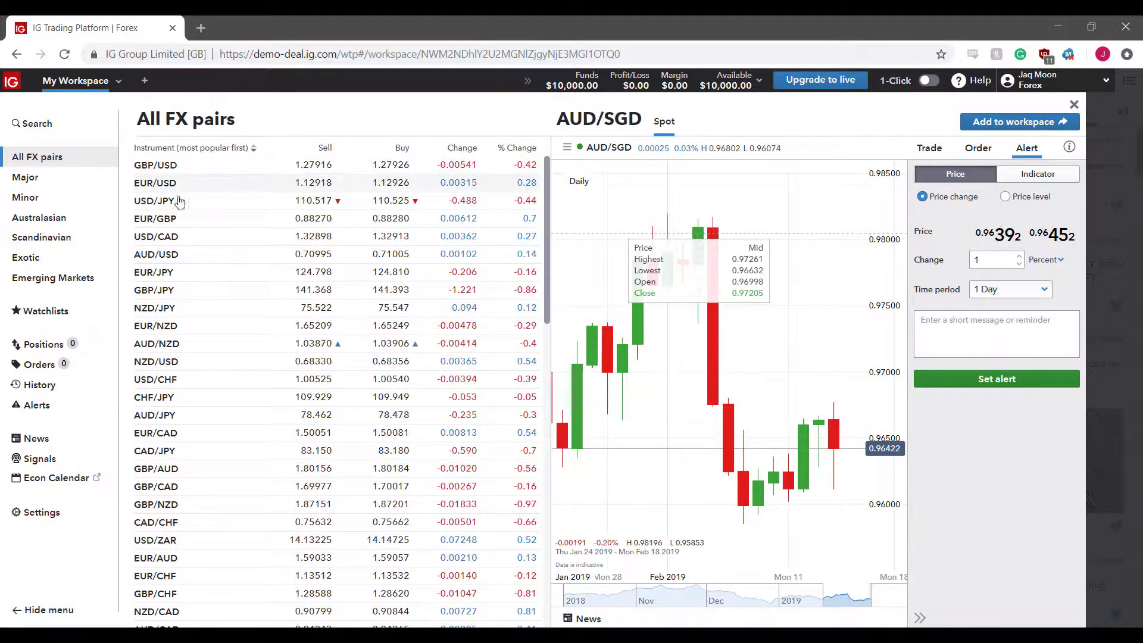
# Show the Popular Markets watchlist and preview its EUR/USD daily chart.
pyautogui.click(56, 321)
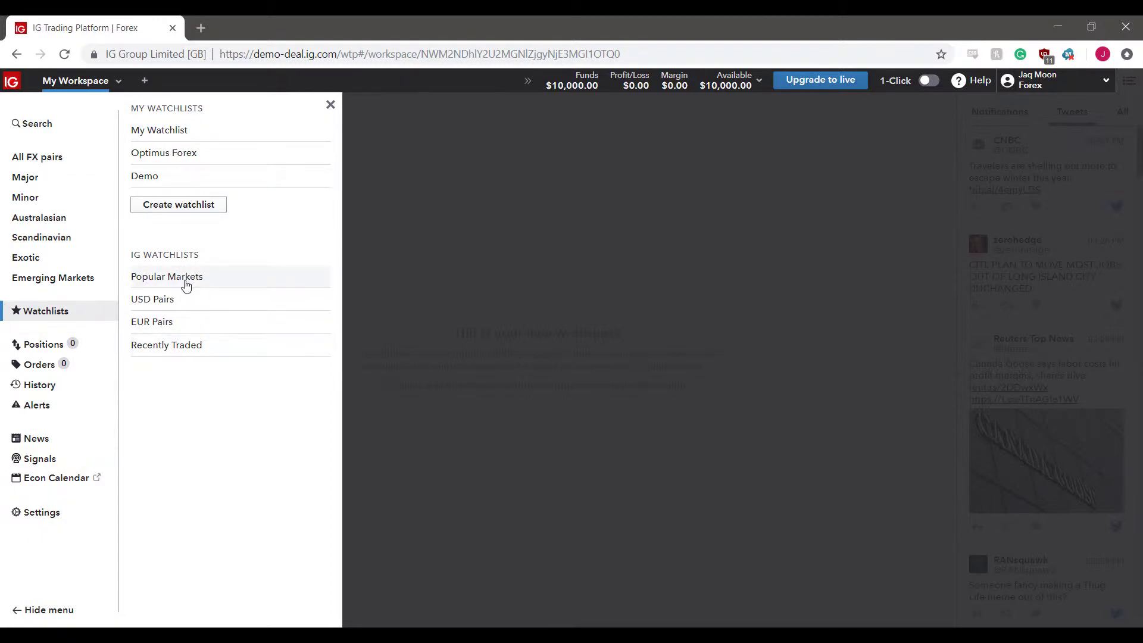
pyautogui.click(185, 284)
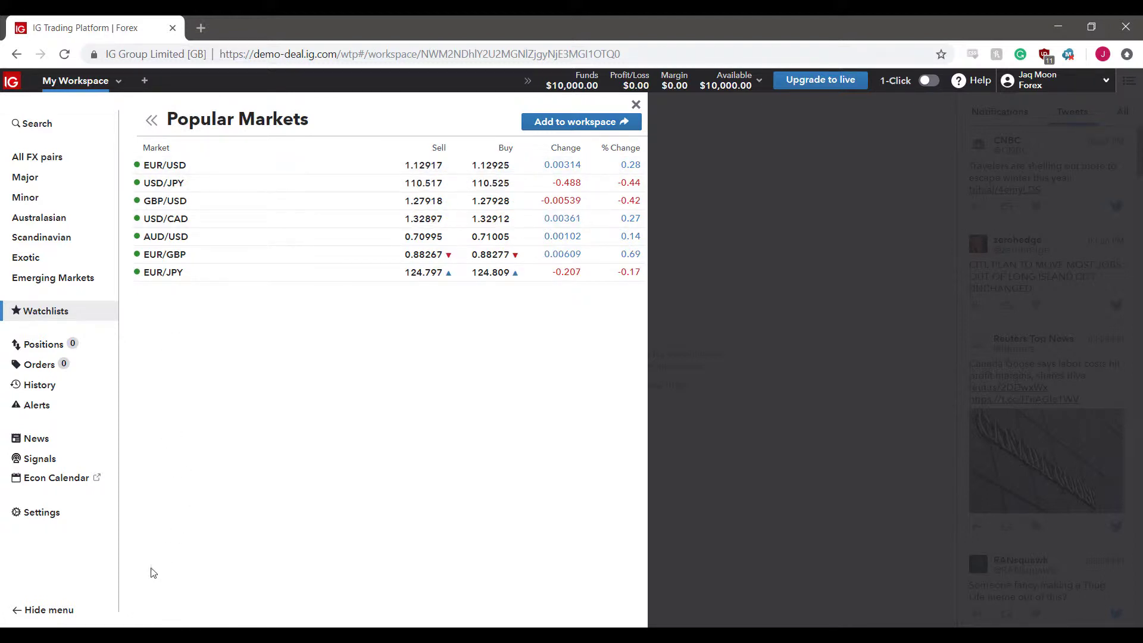
pyautogui.click(187, 169)
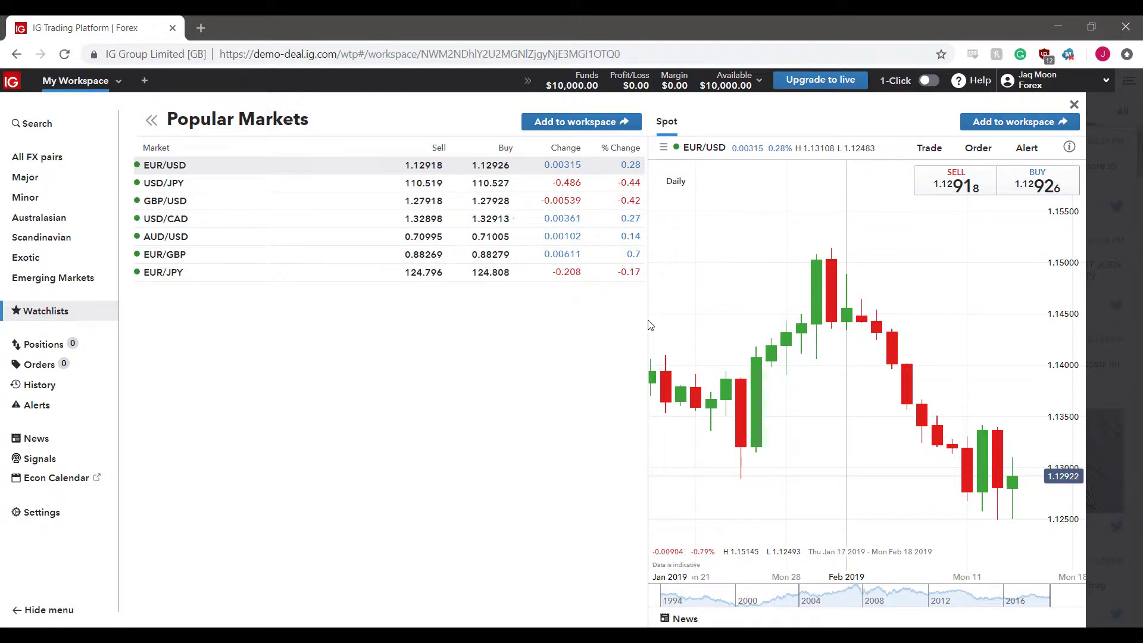
pyautogui.moveTo(490, 236)
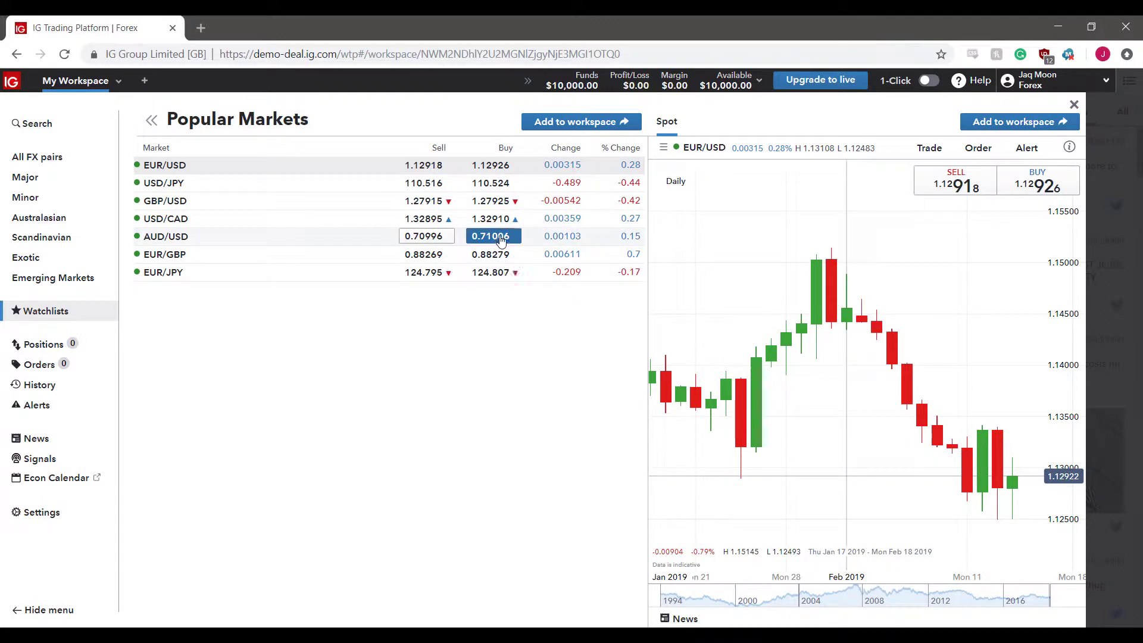
# Place the EUR/USD chart in the workspace, move it top-left and stretch it to fill.
pyautogui.click(1012, 123)
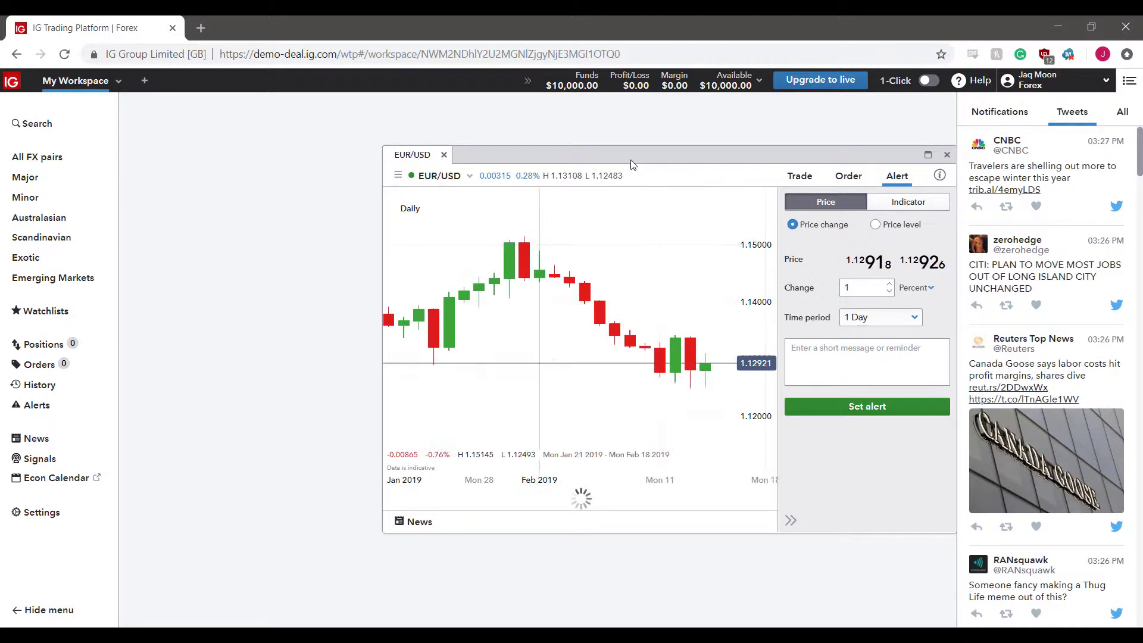
pyautogui.moveTo(630, 161); pyautogui.dragTo(366, 122)
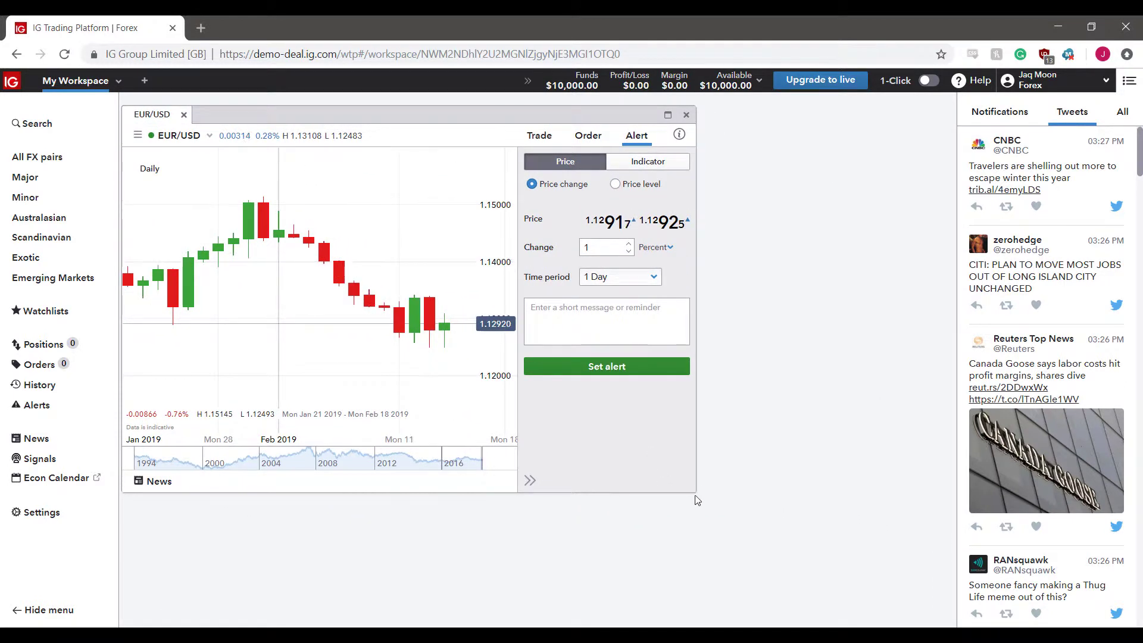
pyautogui.moveTo(701, 492)
pyautogui.mouseDown()
pyautogui.moveTo(820, 539)
pyautogui.moveTo(954, 625)
pyautogui.mouseUp()
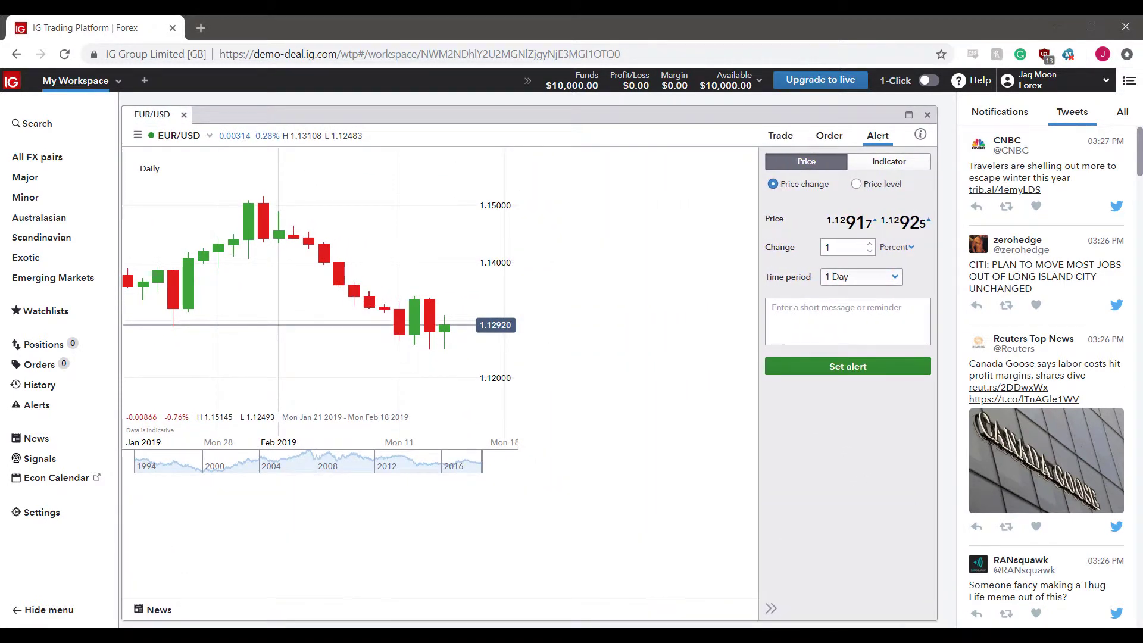
pyautogui.moveTo(373, 109); pyautogui.dragTo(370, 96)
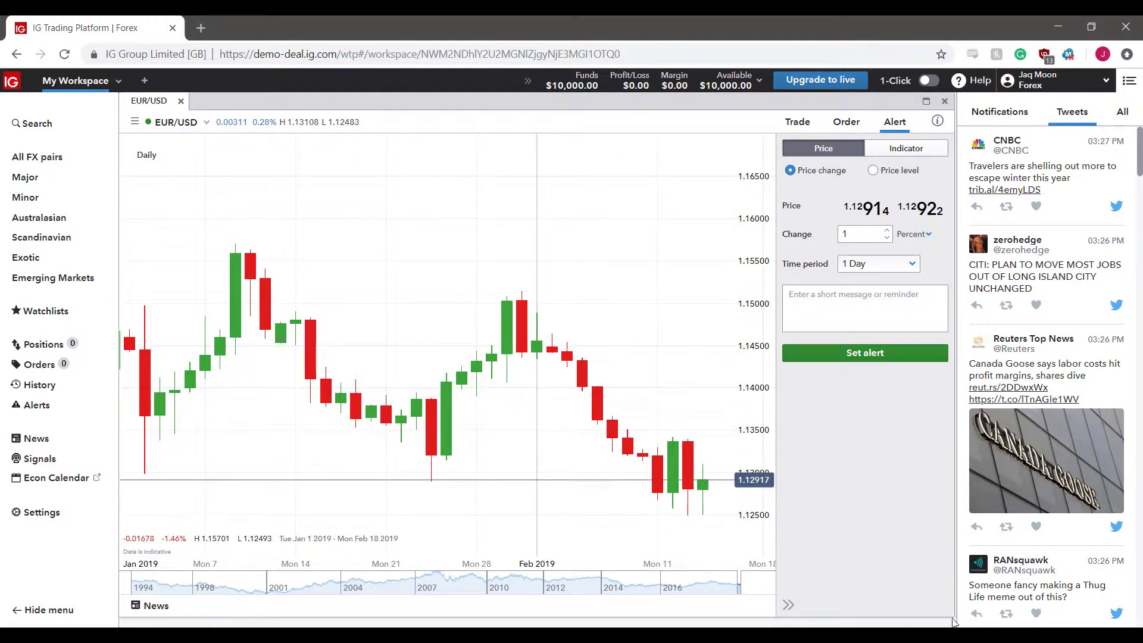
pyautogui.moveTo(943, 622); pyautogui.dragTo(944, 635)
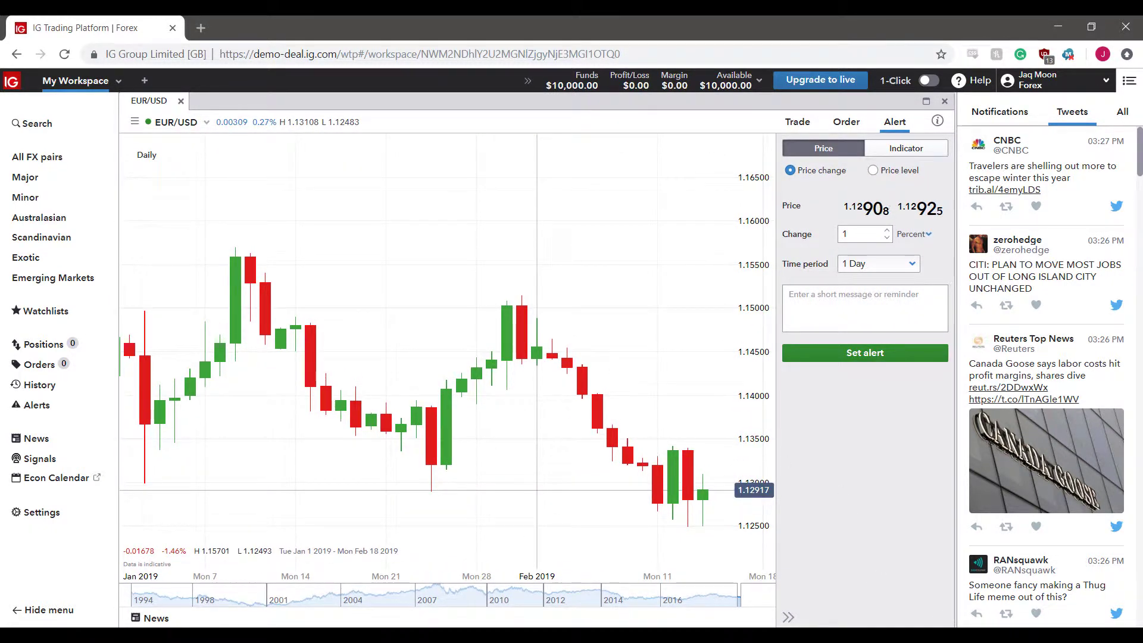